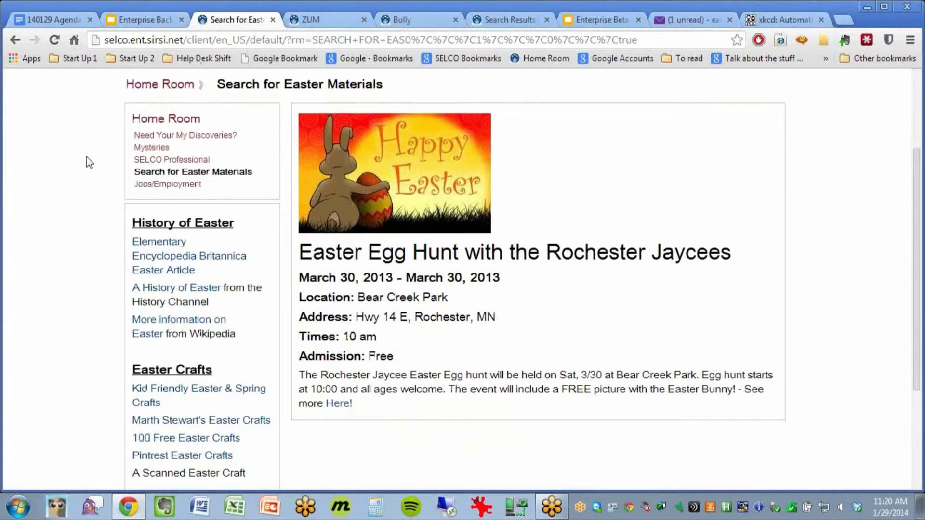
Step: Open the Britannica Easter article from the catalog's Easter page in a new tab
scroll(97, 241, down, 3)
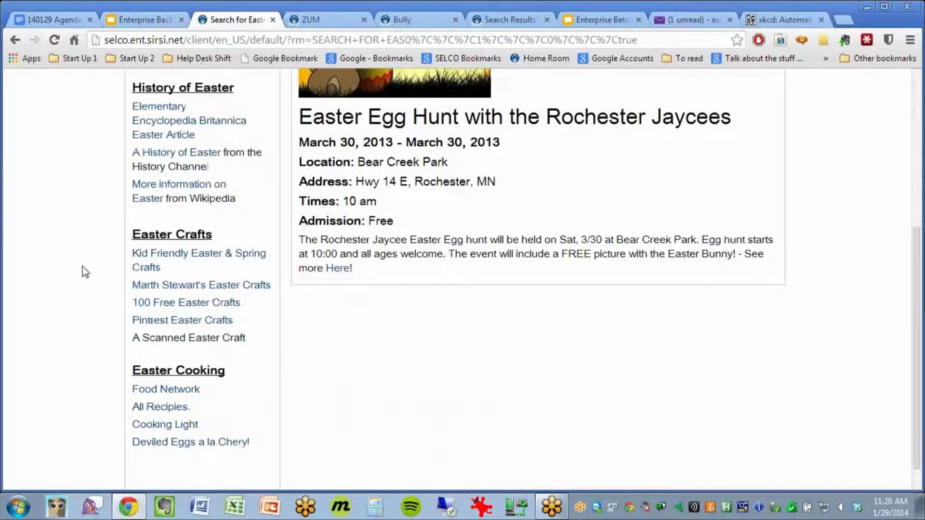
scroll(80, 272, up, 2)
scroll(74, 278, down, 2)
right_click(160, 120)
click(181, 124)
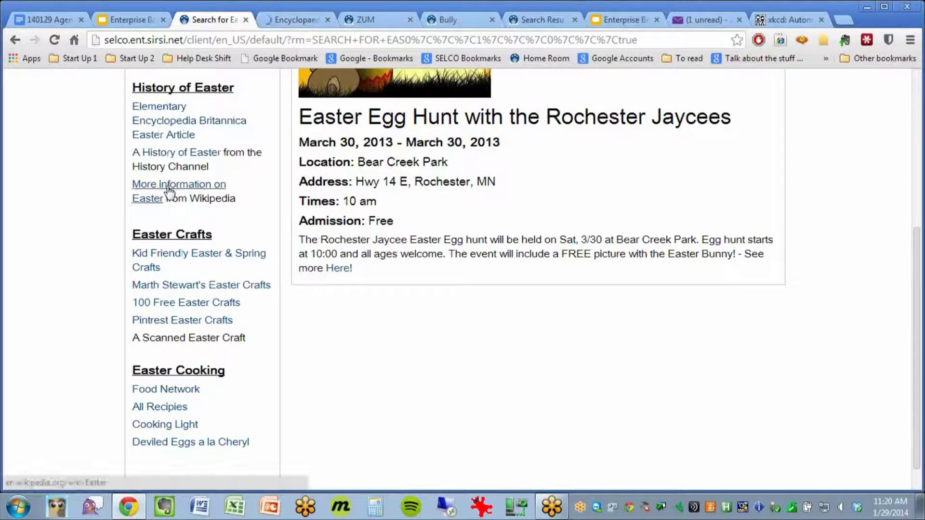
Step: Open the Wikipedia Easter article in a new tab, then view the Britannica article
right_click(169, 190)
click(224, 196)
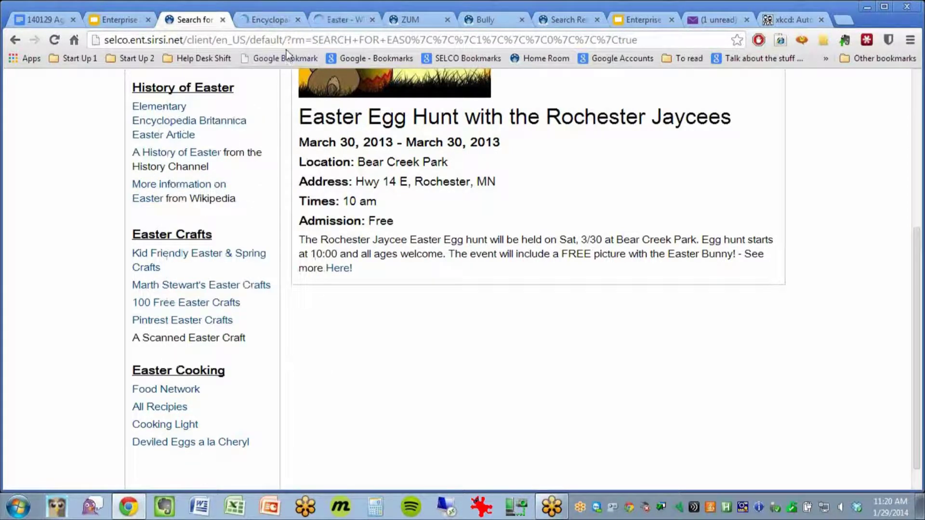
click(267, 22)
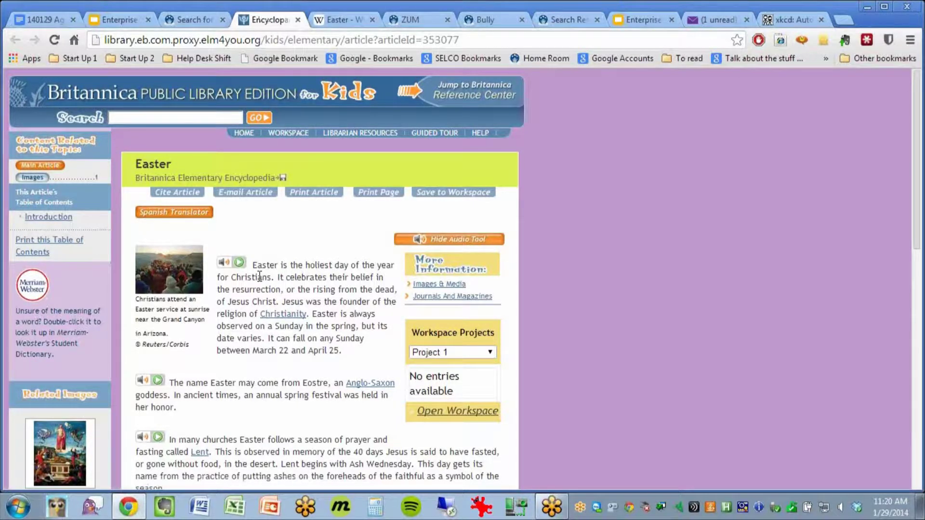
Step: Read the Britannica Easter article, then return to the top of the catalog's Easter Materials page
scroll(259, 271, down, 2)
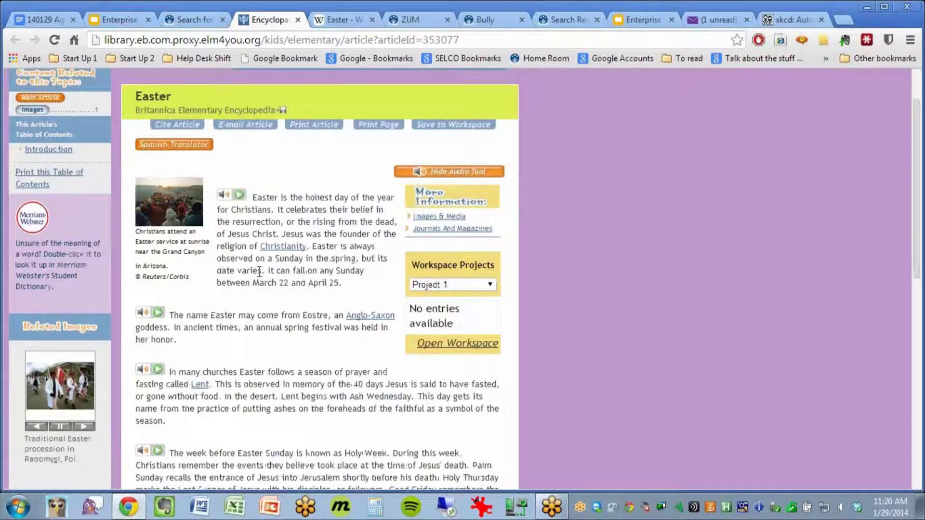
click(211, 23)
click(259, 25)
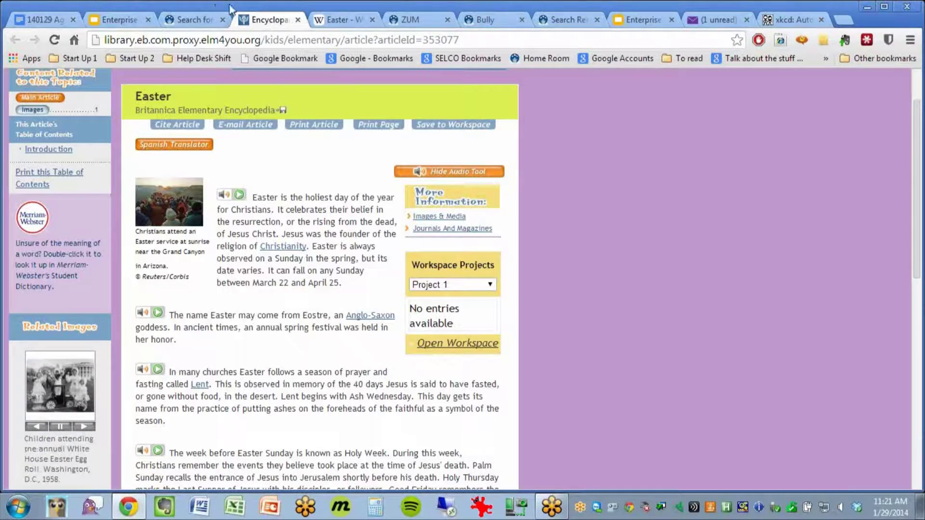
click(217, 22)
scroll(159, 231, up, 4)
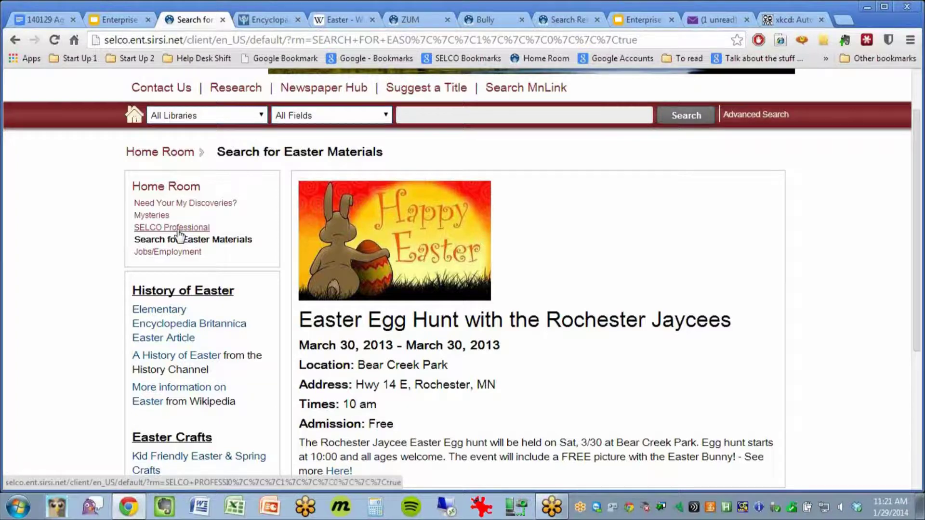
Step: Look over the Britannica and Wikipedia Easter articles, then return to the Easter Materials page
scroll(192, 261, down, 1)
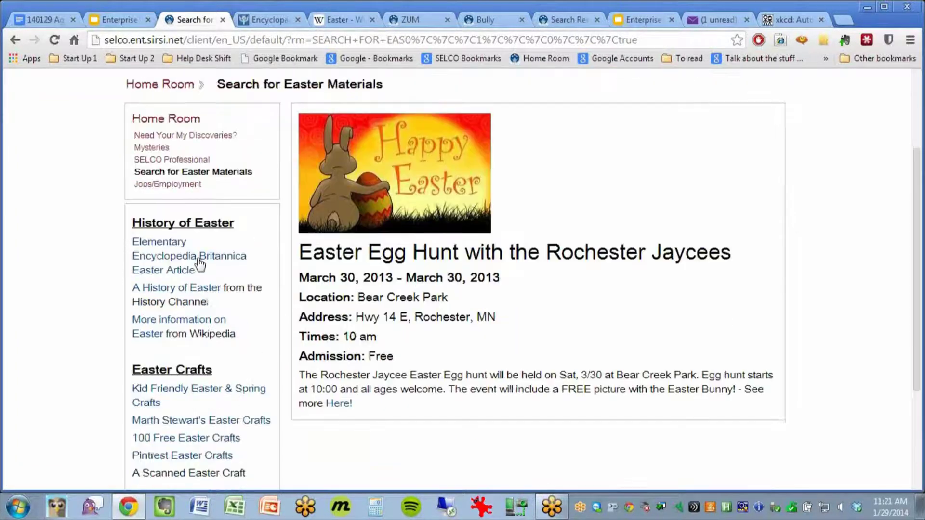
scroll(203, 296, down, 1)
scroll(216, 289, down, 1)
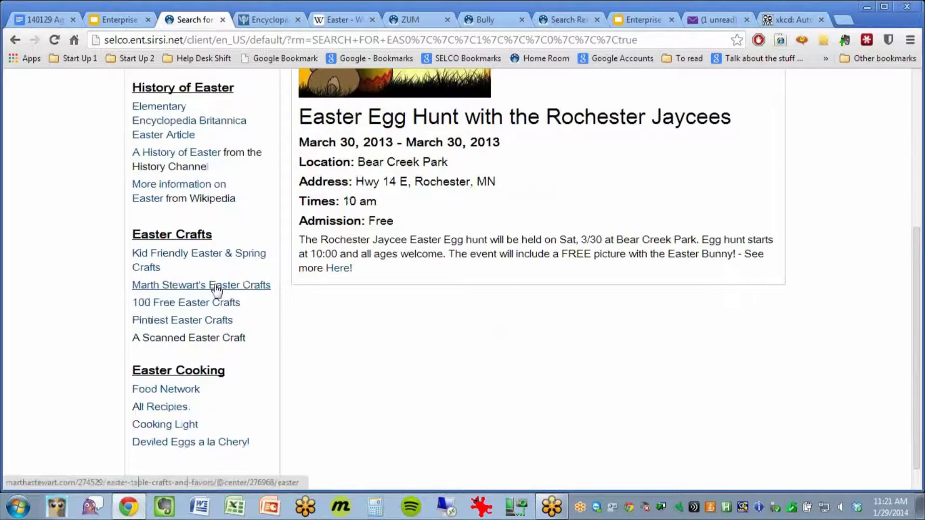
click(289, 20)
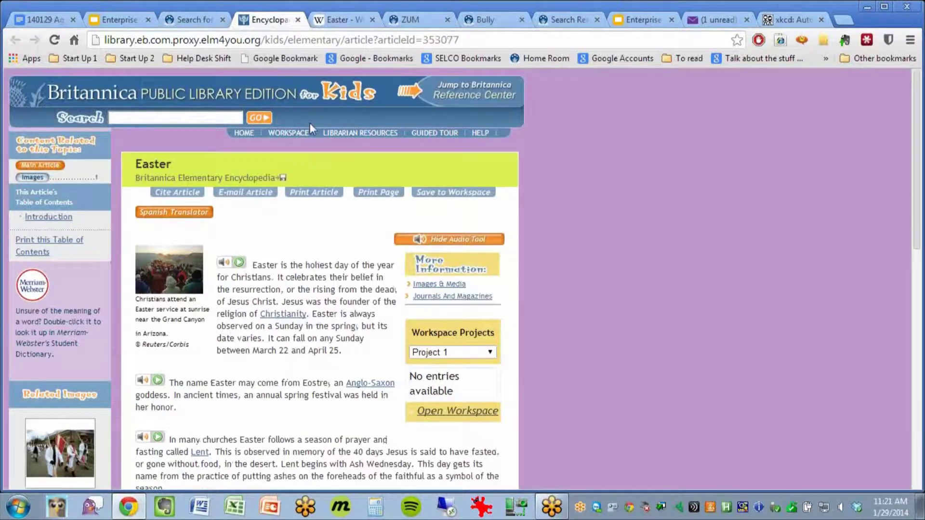
click(341, 22)
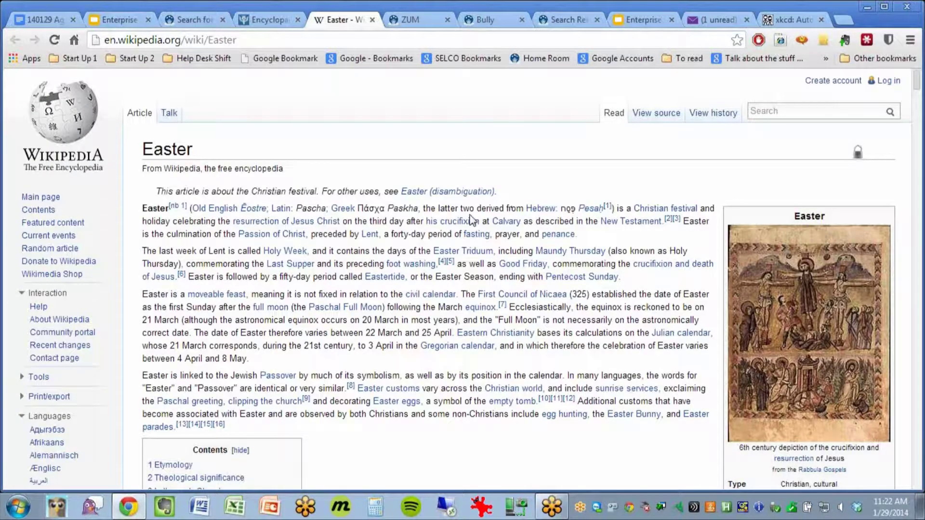
scroll(476, 219, down, 3)
scroll(482, 218, up, 3)
click(194, 20)
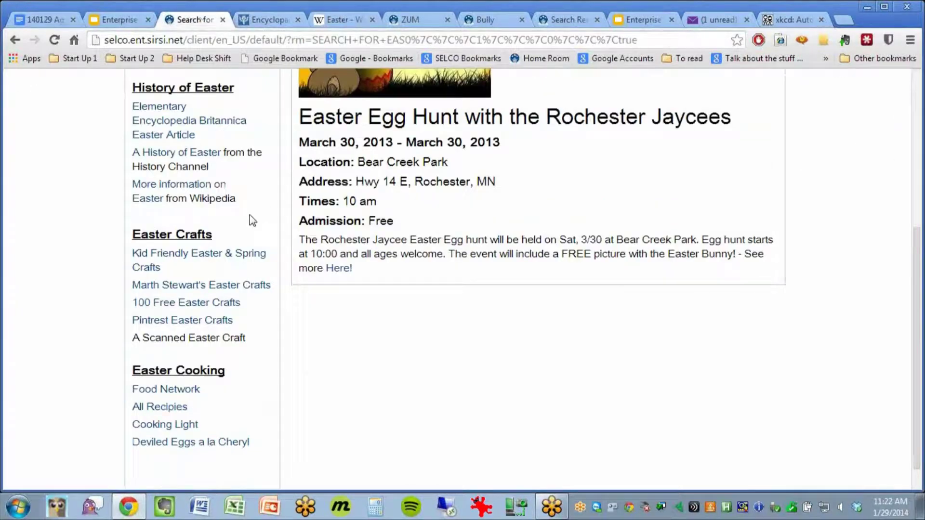
Step: Open 'Kid Friendly Easter & Spring Crafts' in a new tab, view it, and come back
drag(246, 338, 149, 337)
right_click(163, 255)
click(189, 261)
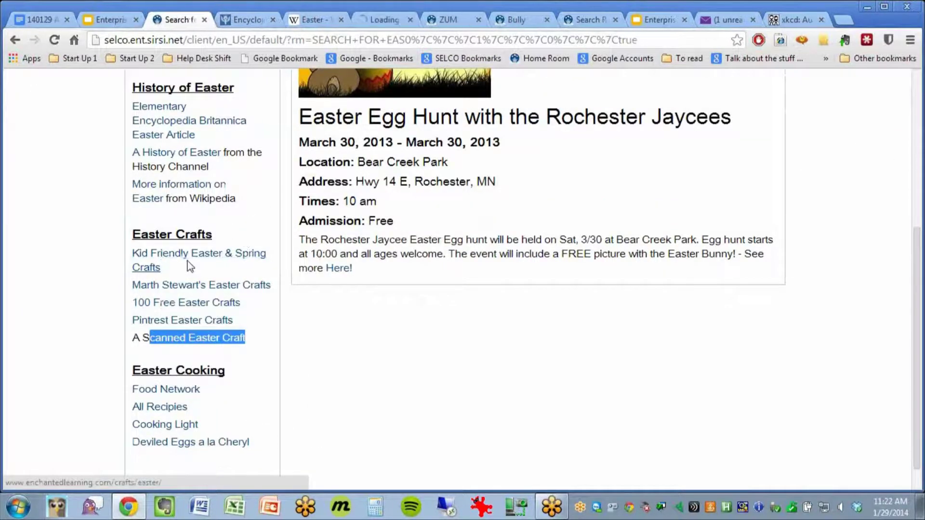
click(378, 21)
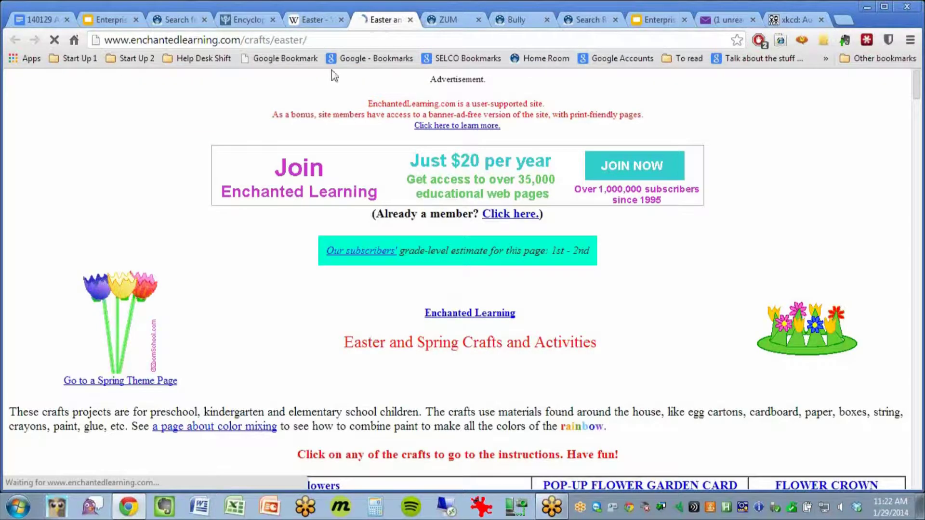
scroll(252, 405, down, 4)
click(186, 23)
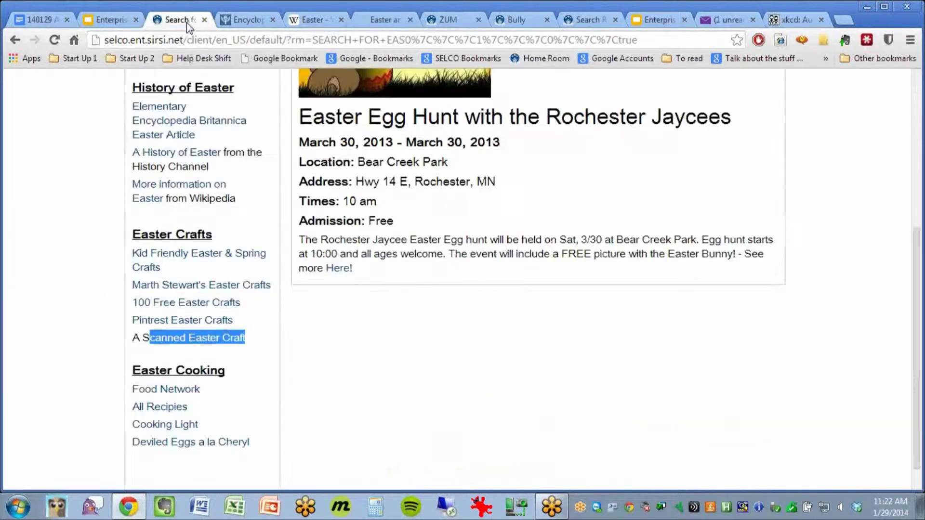
click(186, 320)
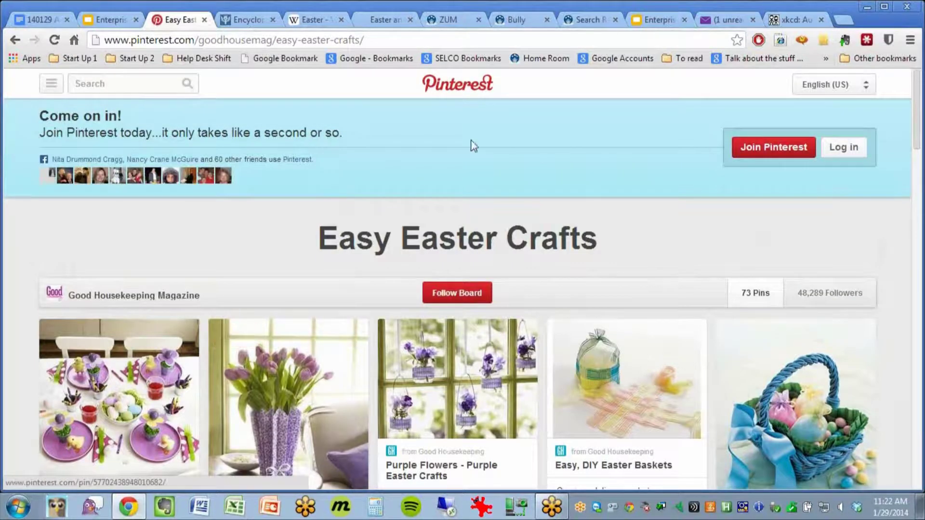
click(15, 40)
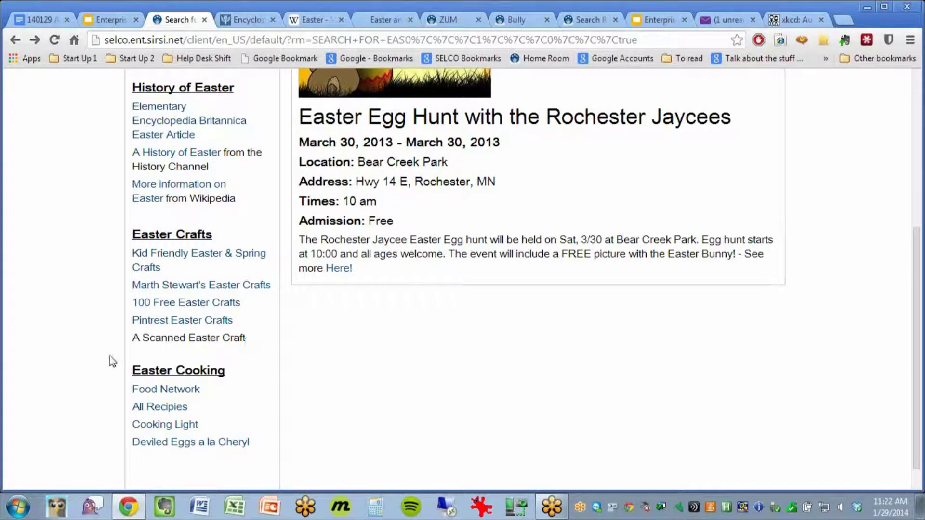
Step: Open 'Deviled Eggs a la Cheryl' in a new tab, read the recipe, and return to Easter Materials
scroll(241, 407, down, 1)
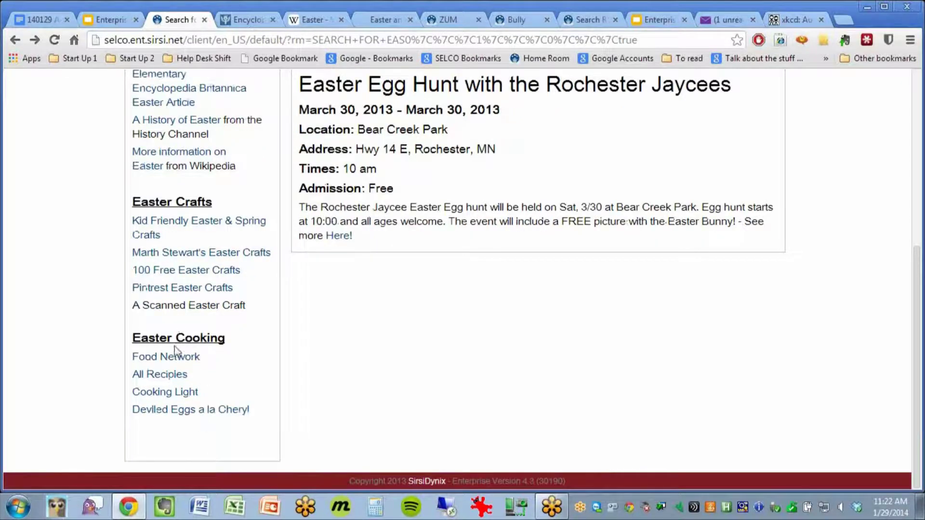
right_click(203, 412)
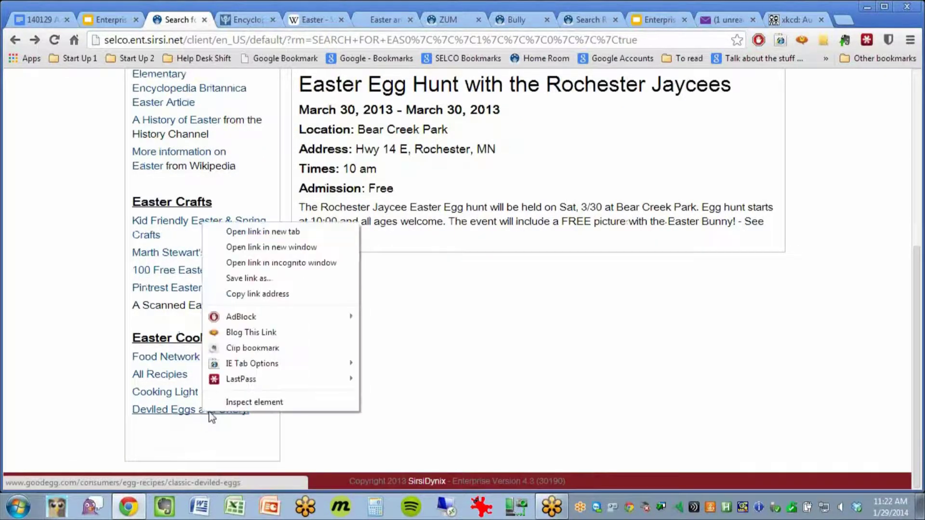
click(260, 238)
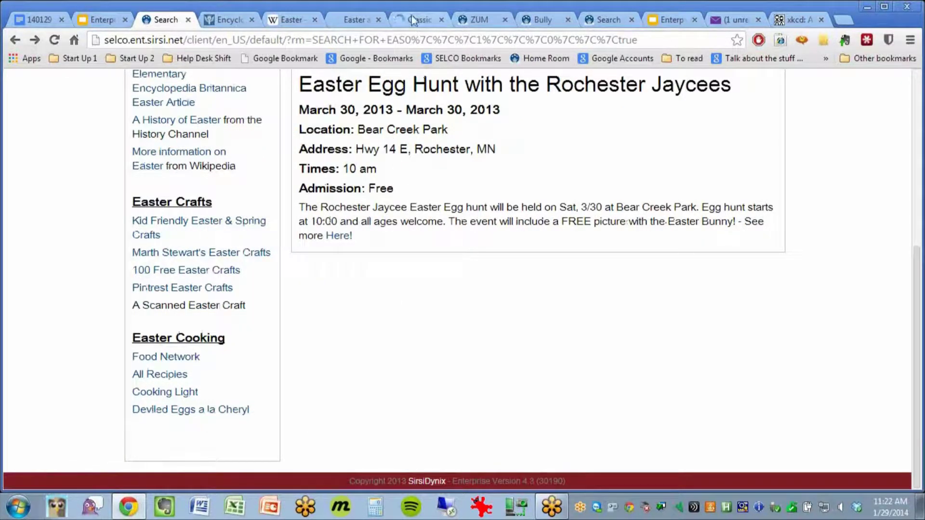
click(414, 20)
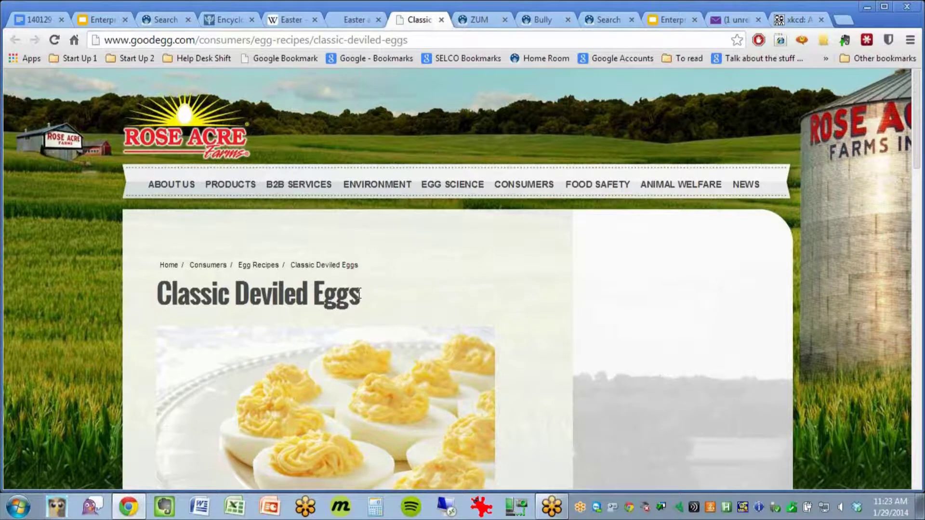
scroll(314, 367, down, 5)
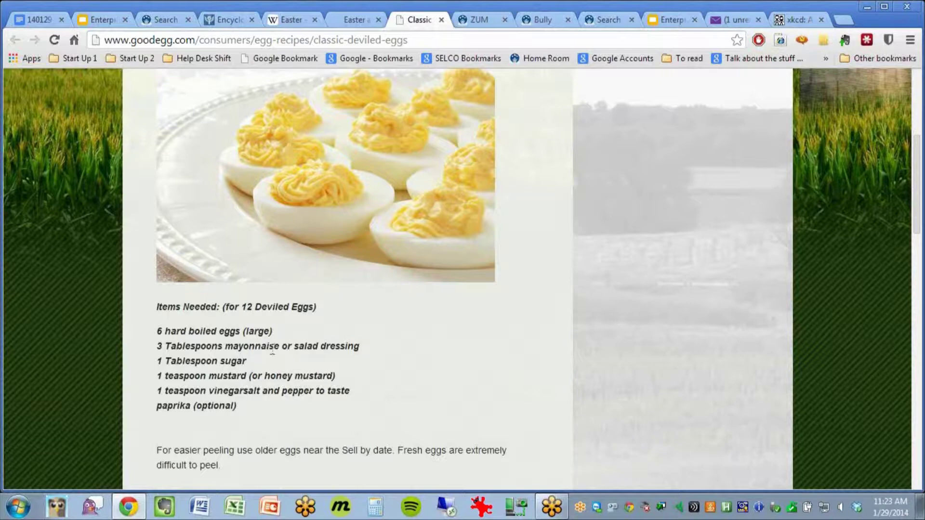
click(166, 20)
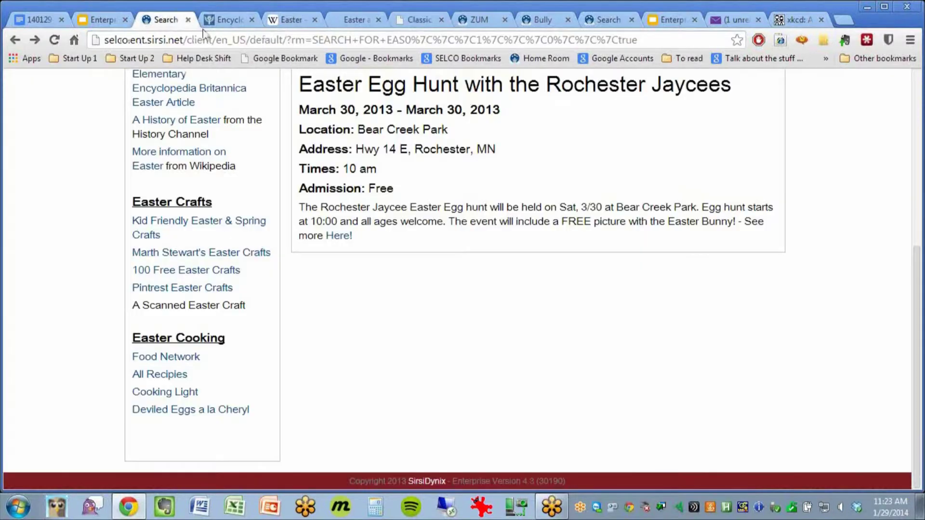
scroll(243, 388, up, 4)
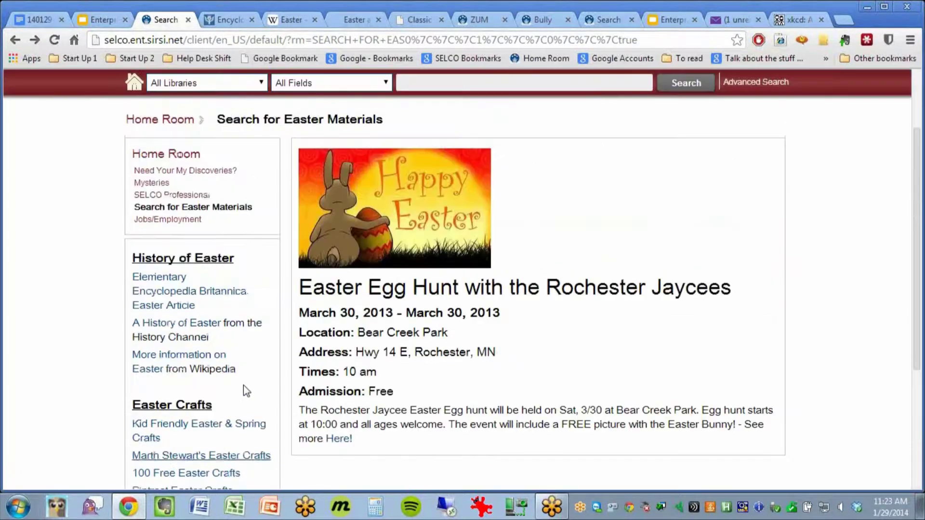
Step: Go to Home Room, open the Jobs/Employment page, browse it, and click into the search box
click(169, 119)
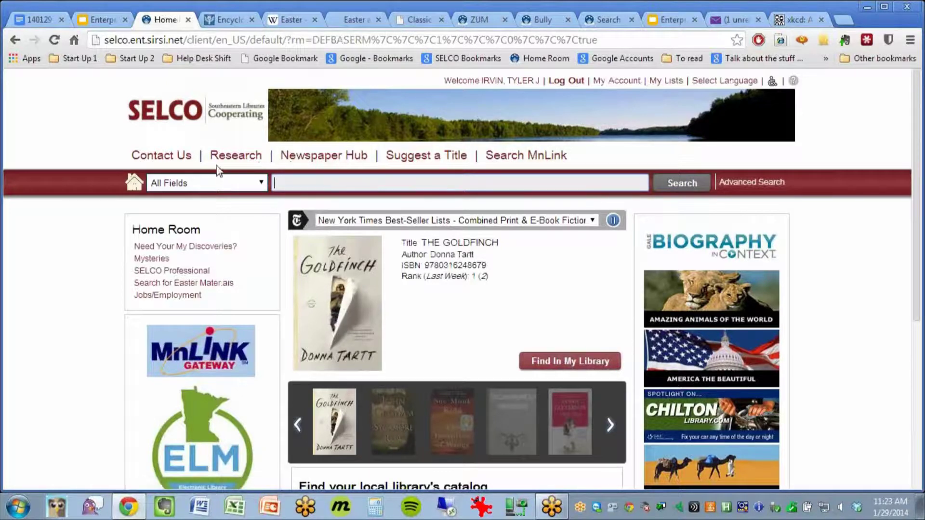
click(187, 299)
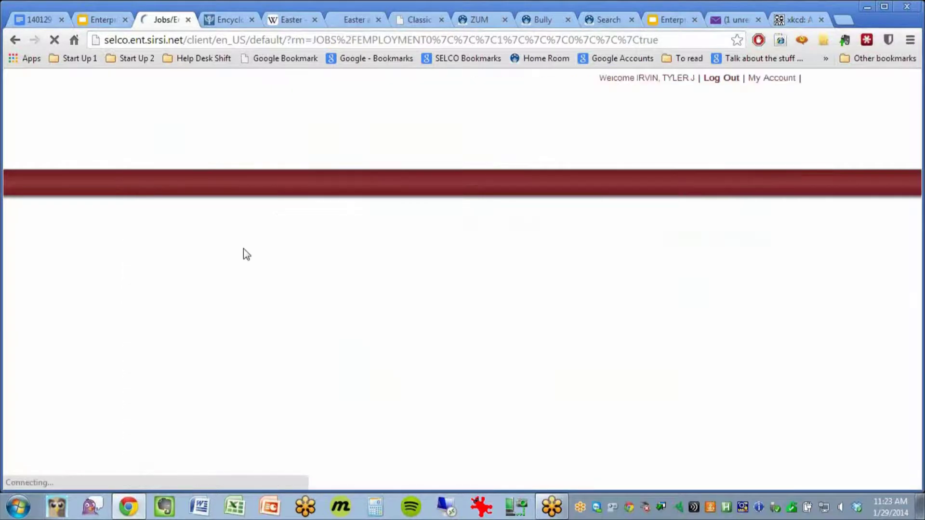
scroll(547, 284, down, 4)
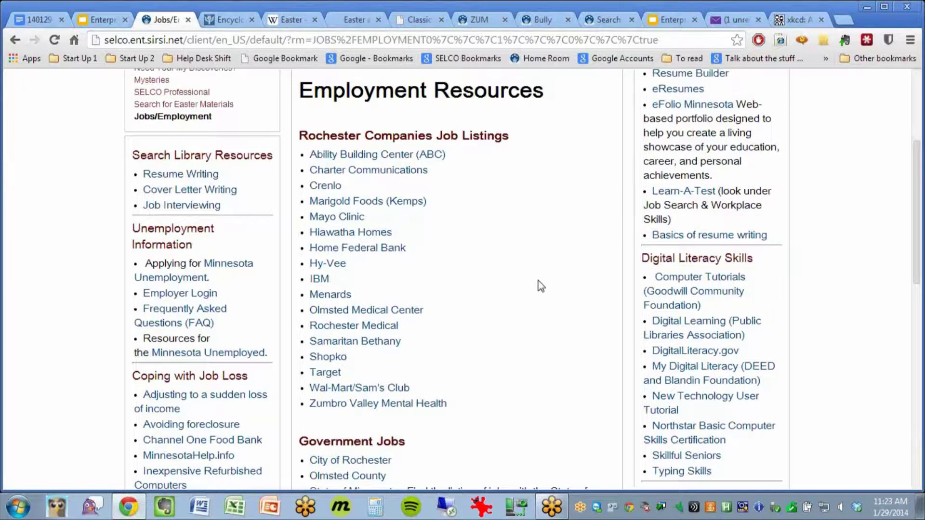
scroll(546, 280, up, 4)
click(399, 183)
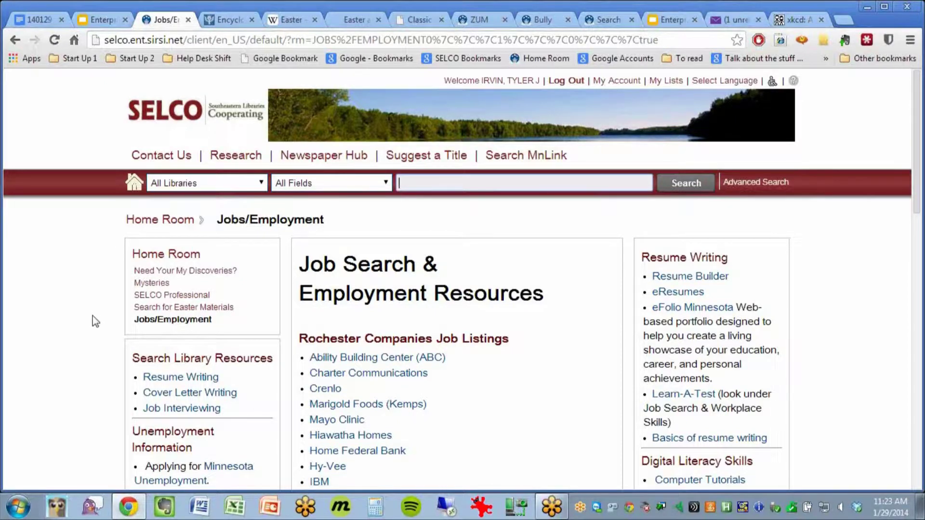
Step: Open the Resume Writing catalog search in a new tab
scroll(91, 320, down, 1)
right_click(145, 311)
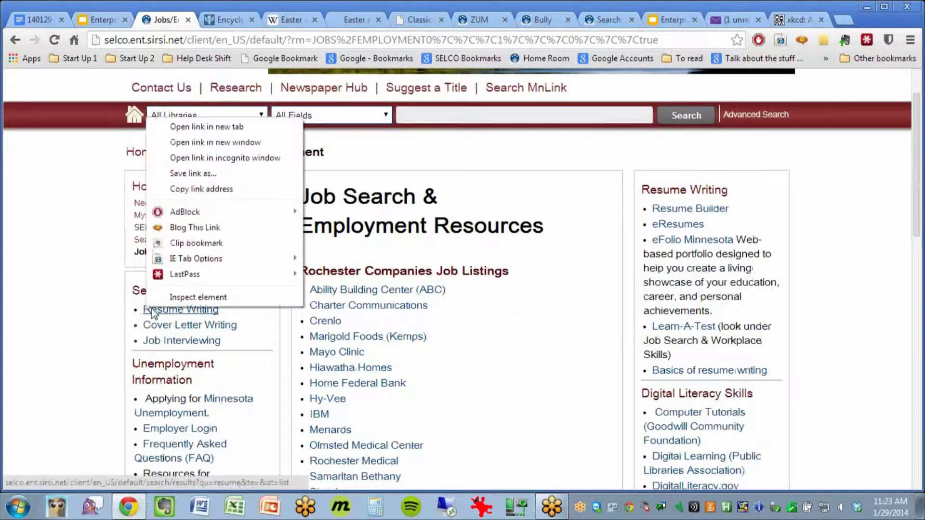
click(215, 127)
Step: Close the four leftover Easter tabs, check the 326 resume results, and return to Jobs/Employment
click(410, 20)
click(352, 20)
click(293, 20)
click(234, 20)
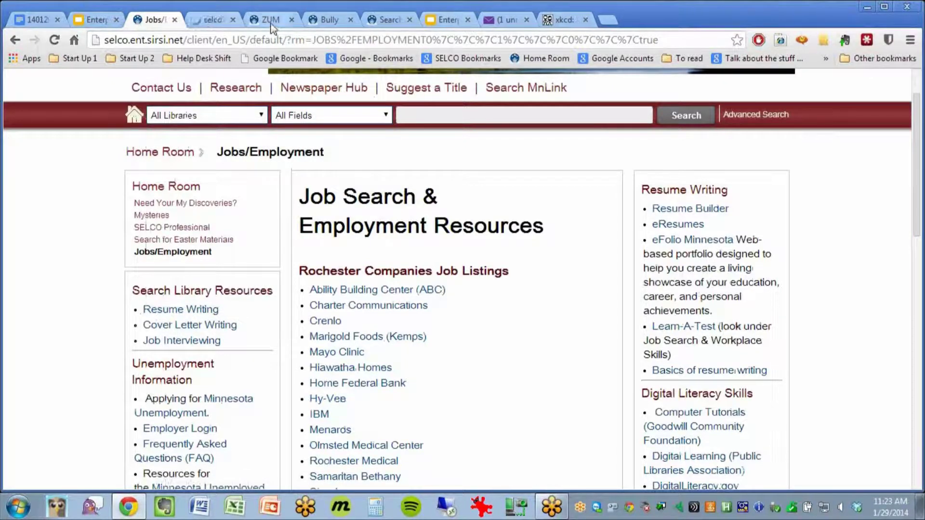
click(264, 22)
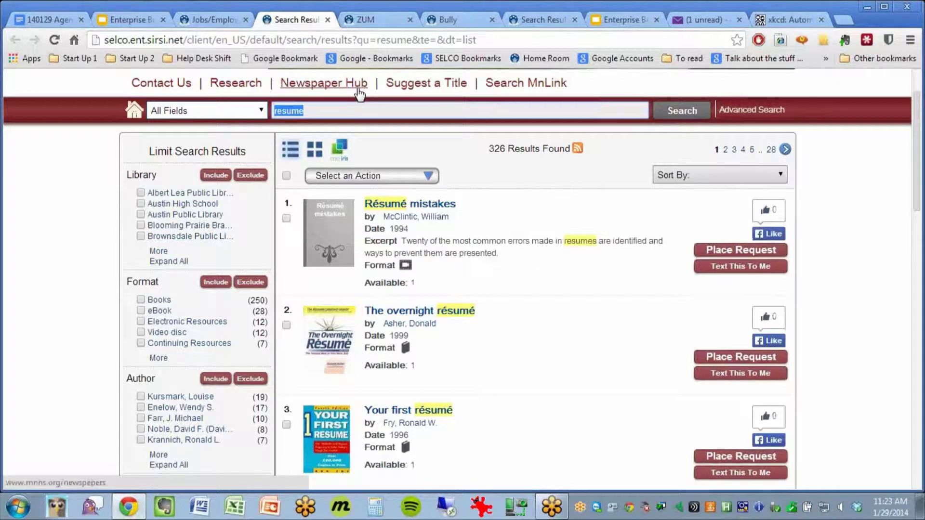
click(212, 20)
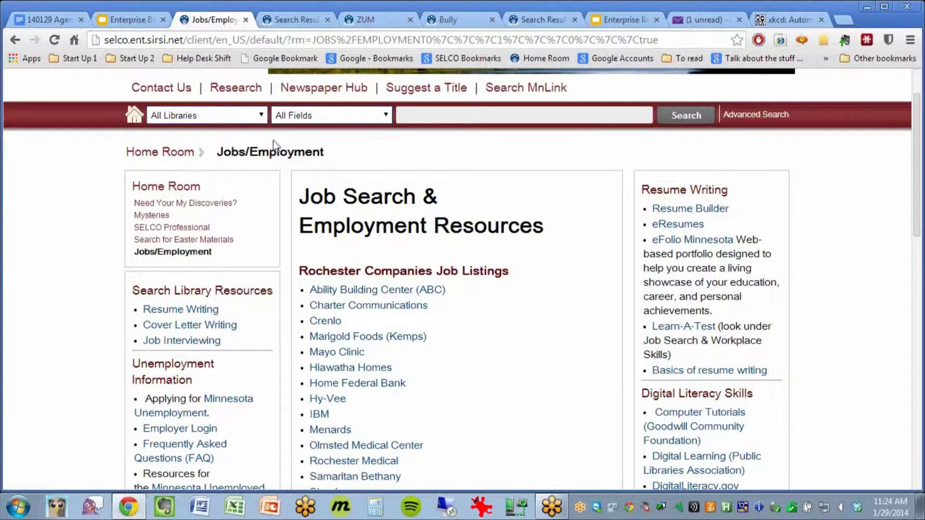
Step: Open the Minnesota Unemployment Insurance site in a new tab, view it, and return to Jobs/Employment
scroll(270, 195, down, 1)
scroll(141, 318, down, 1)
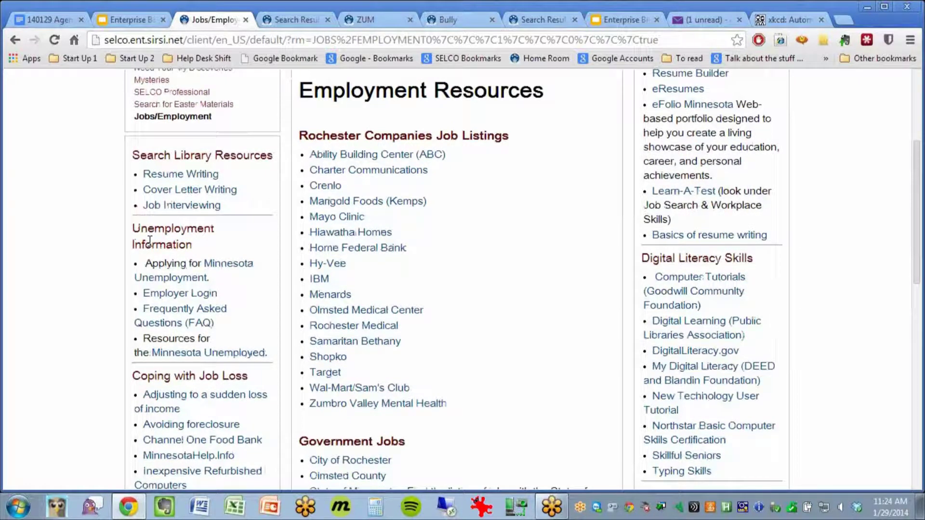
right_click(210, 265)
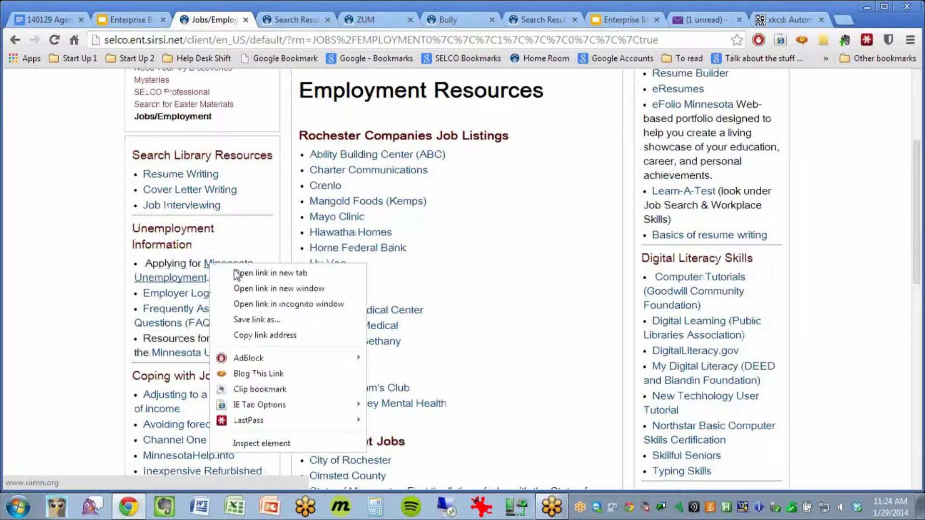
click(235, 274)
click(344, 20)
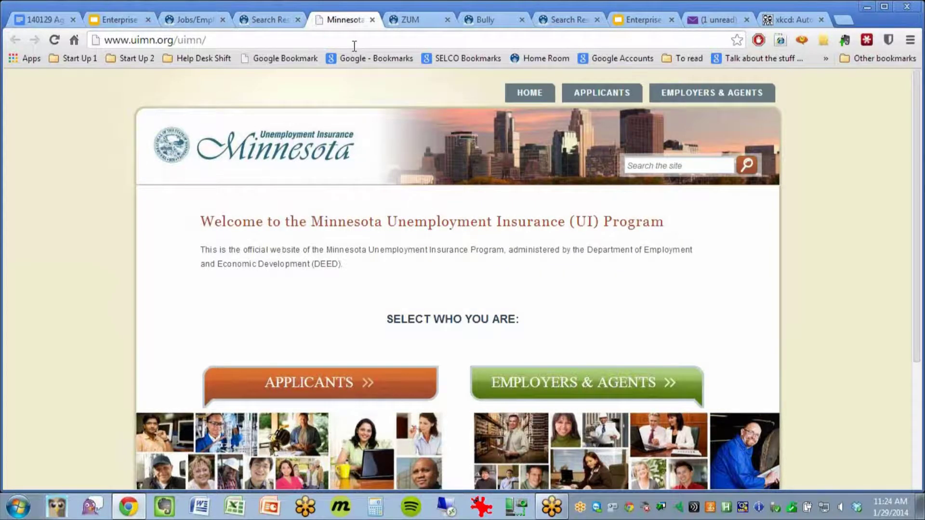
click(280, 19)
click(192, 22)
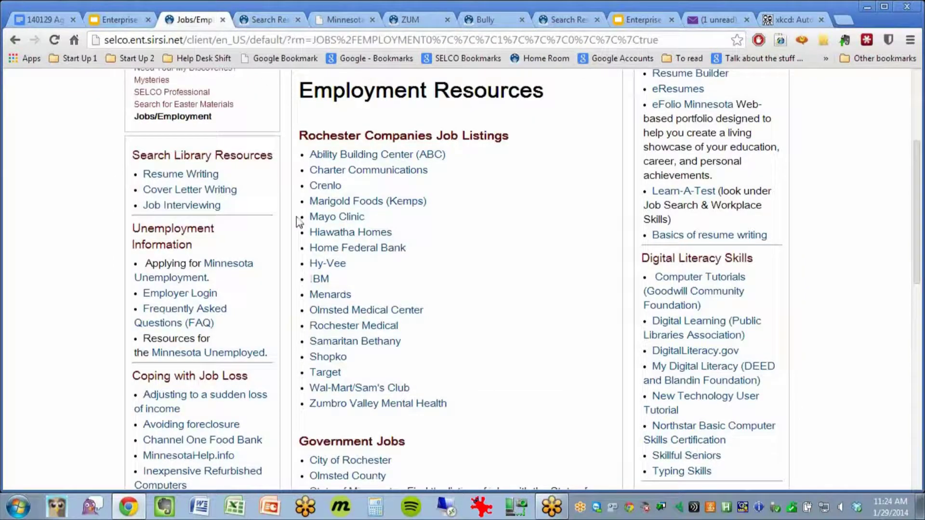
Step: Scroll through the Jobs/Employment page's company, Government Jobs, General Job Searching and Useful Websites sections
scroll(333, 236, down, 3)
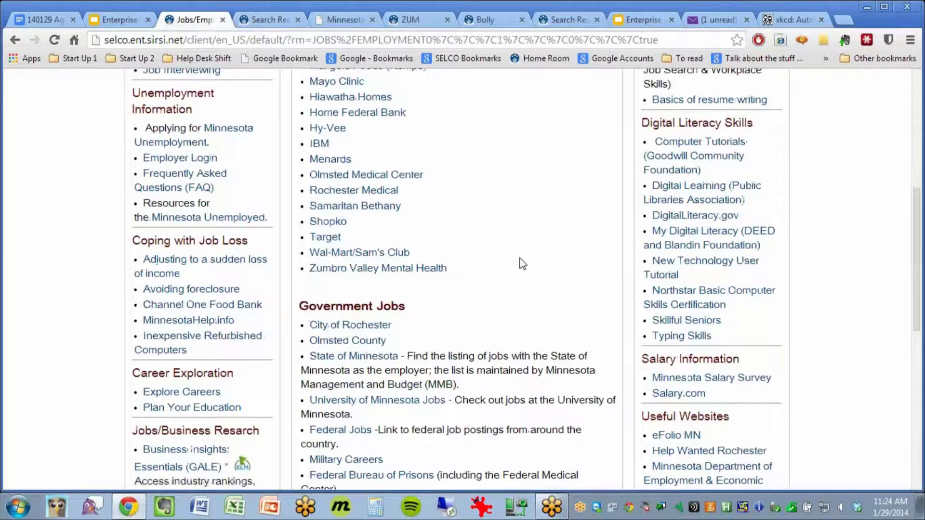
scroll(481, 263, up, 3)
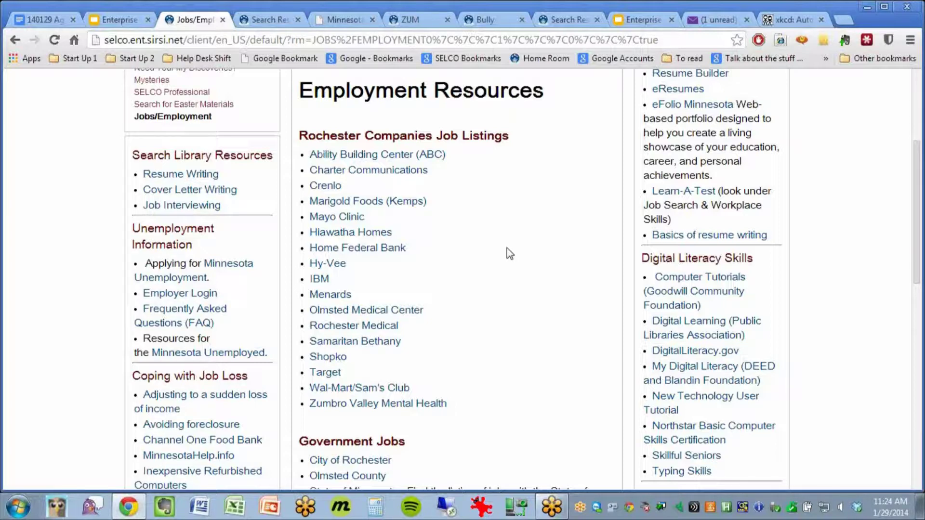
scroll(559, 338, down, 7)
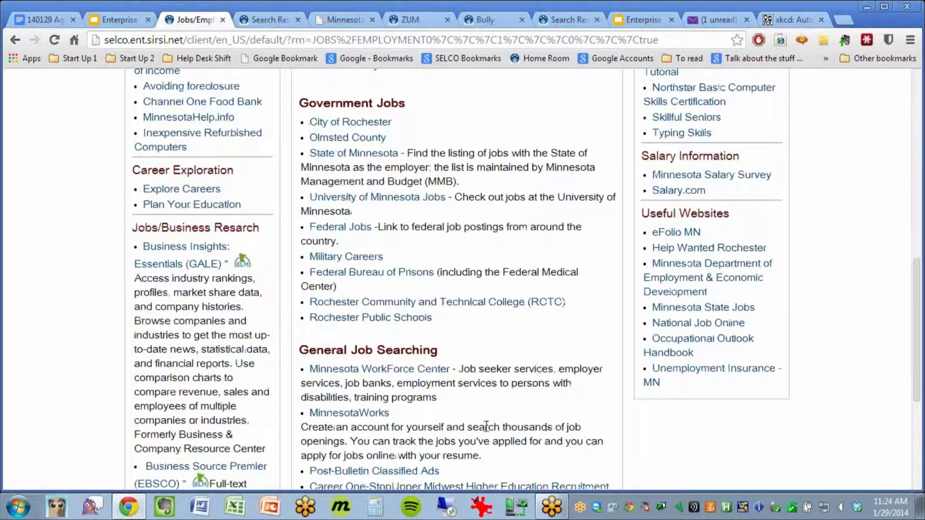
scroll(221, 328, down, 3)
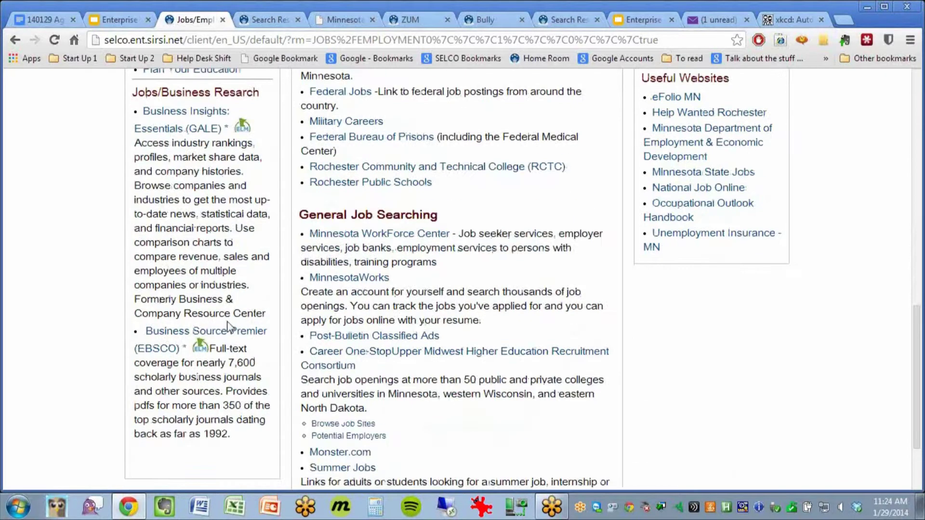
scroll(237, 315, up, 4)
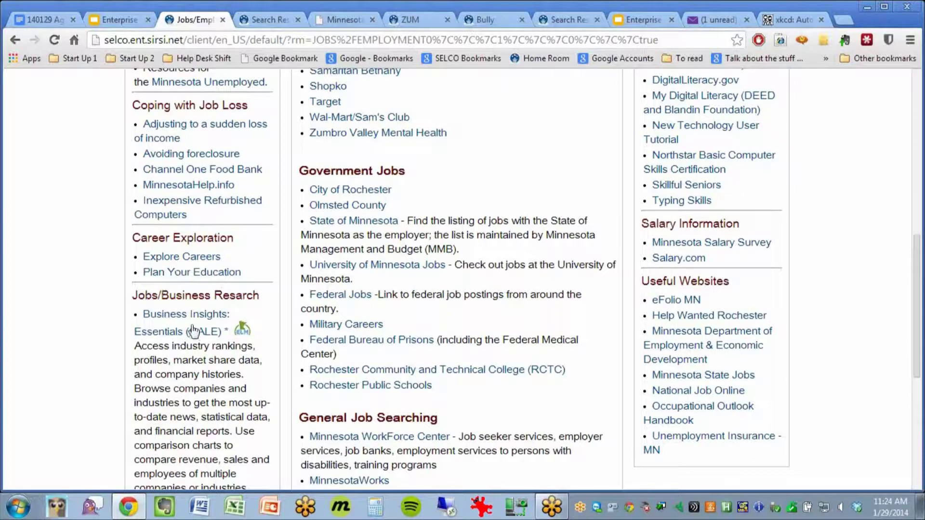
scroll(195, 333, down, 3)
scroll(199, 212, down, 4)
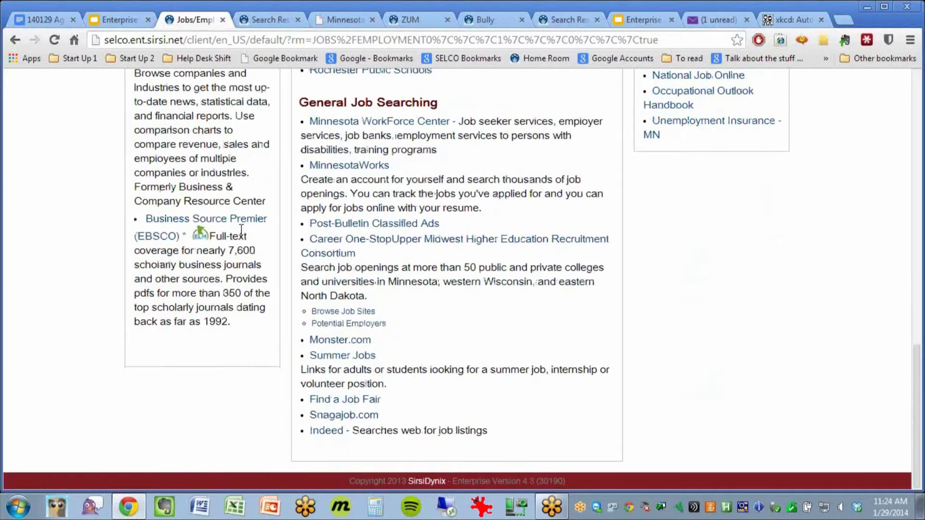
scroll(337, 212, up, 4)
scroll(483, 279, up, 6)
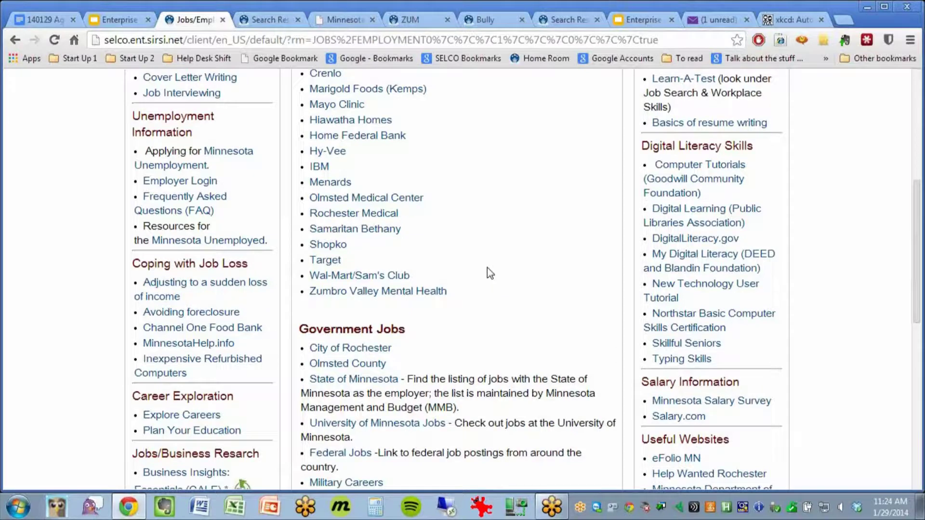
scroll(414, 181, down, 2)
scroll(384, 318, up, 4)
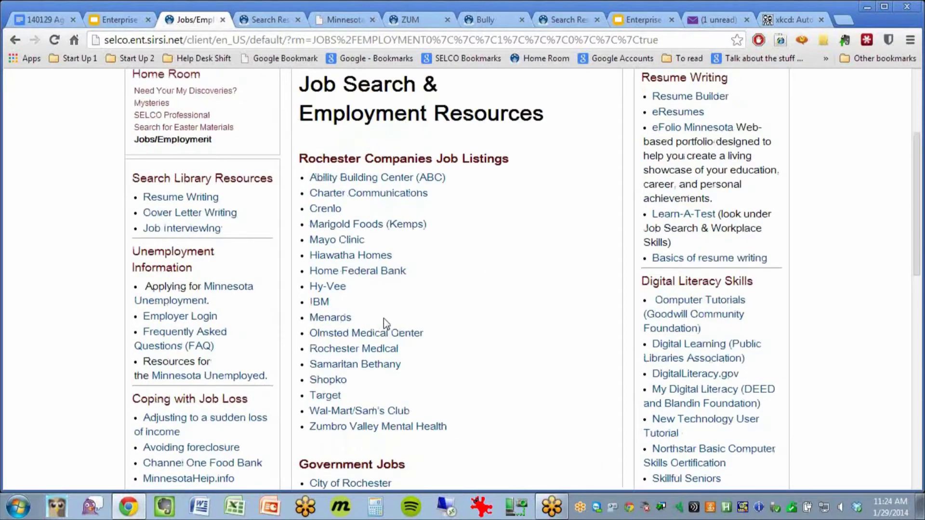
scroll(383, 318, up, 3)
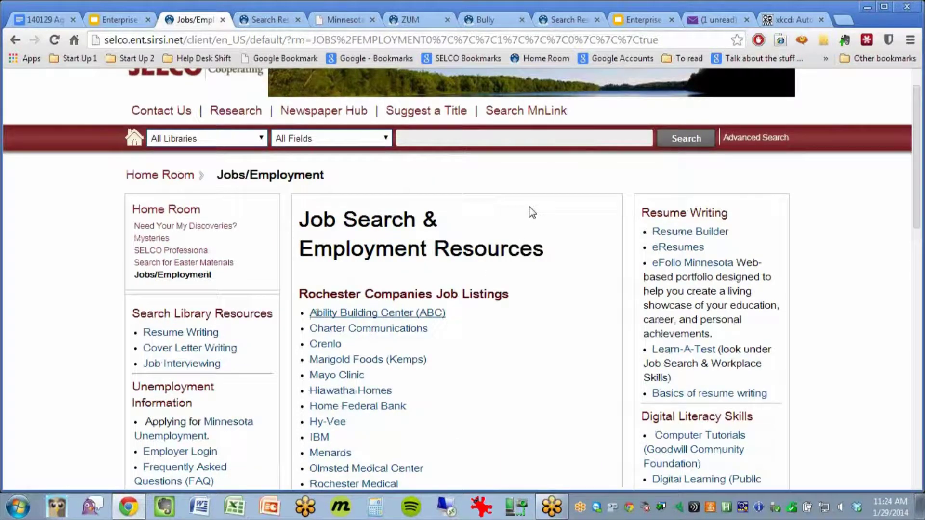
Step: Open the Cover Letter Writing search in a new tab, compare both result tabs, then view the Zumbrota page
right_click(182, 352)
click(223, 173)
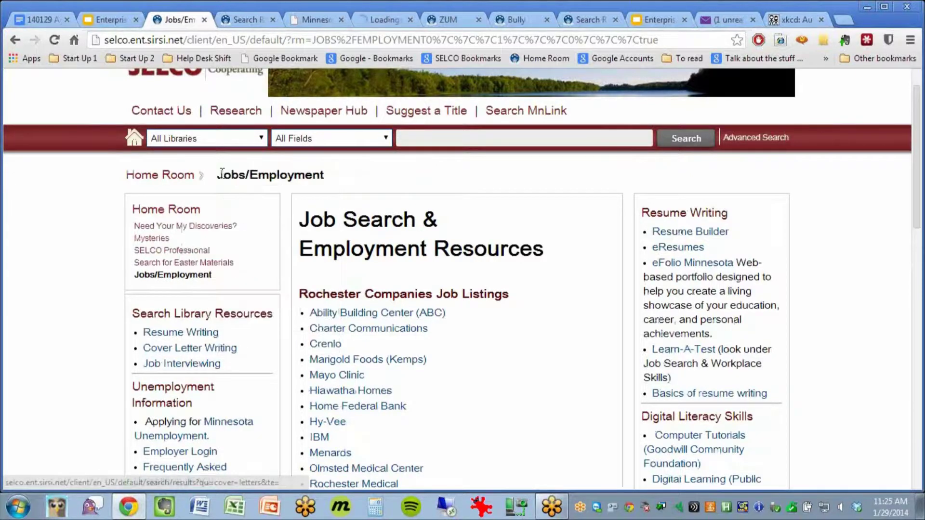
click(239, 25)
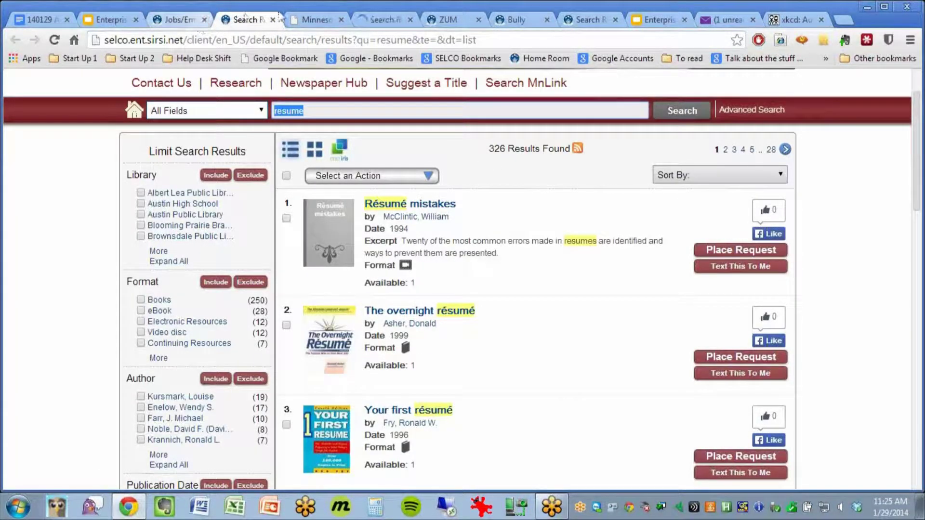
click(385, 19)
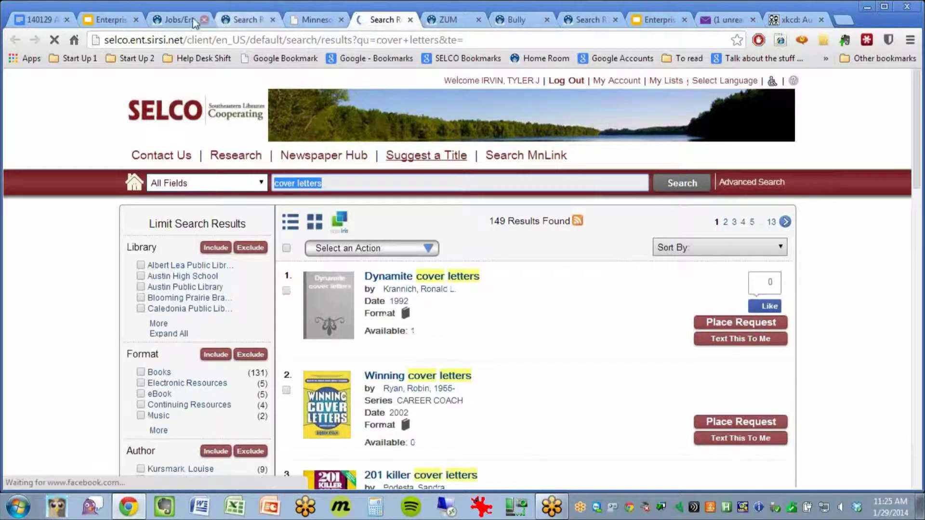
click(170, 21)
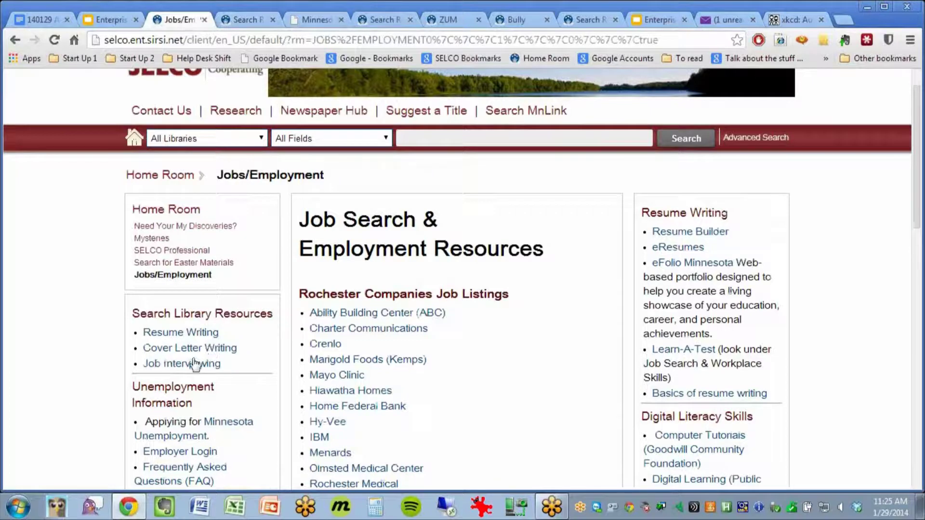
scroll(512, 285, down, 1)
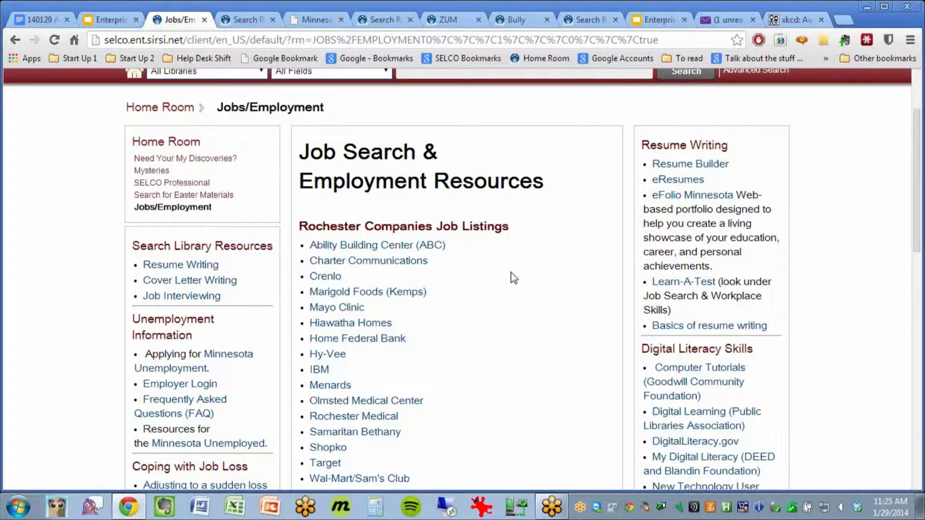
click(436, 19)
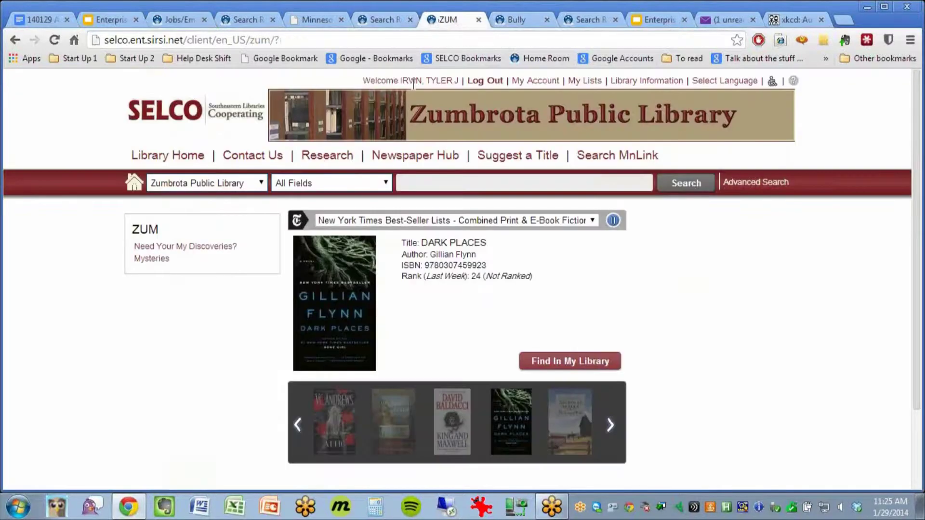
Step: From the Mysteries Home Room page open the Tamarack County record, then return to Jobs/Employment
click(155, 259)
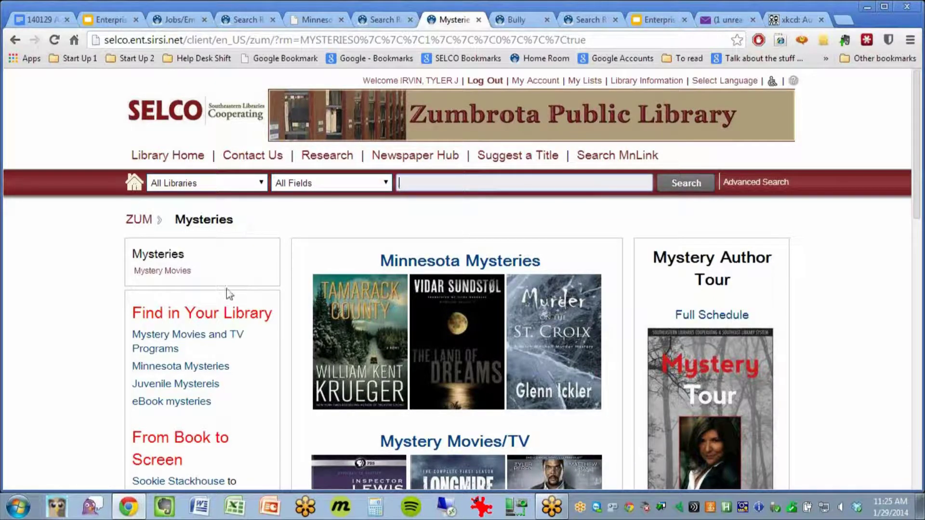
scroll(255, 390, down, 2)
scroll(255, 390, down, 2)
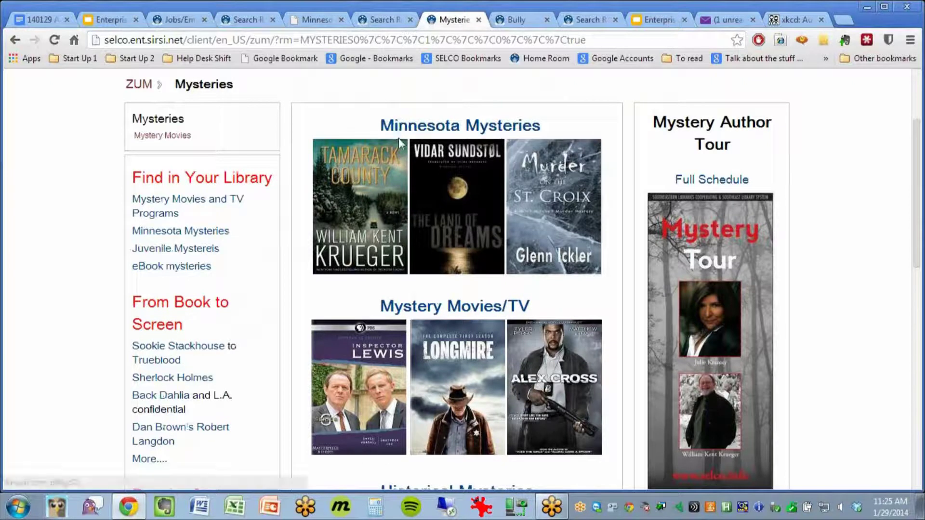
click(378, 179)
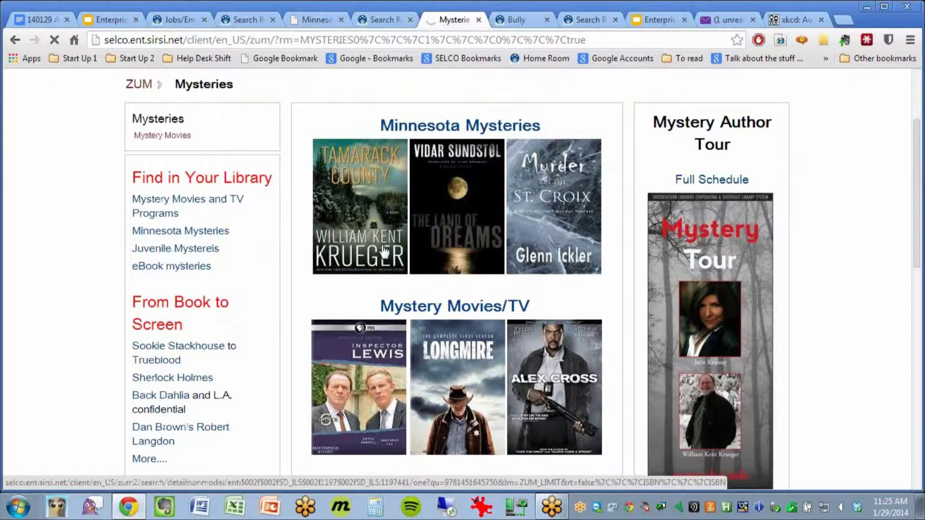
scroll(381, 288, down, 5)
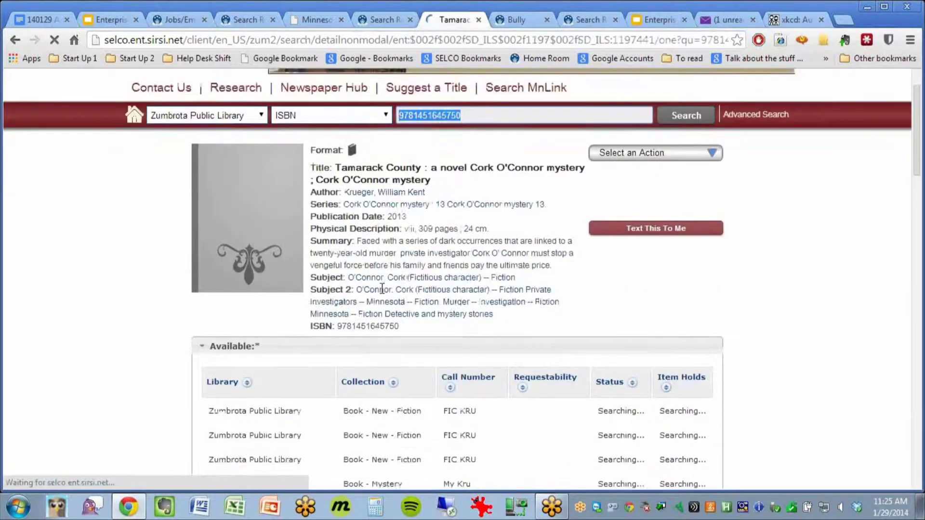
scroll(390, 279, up, 5)
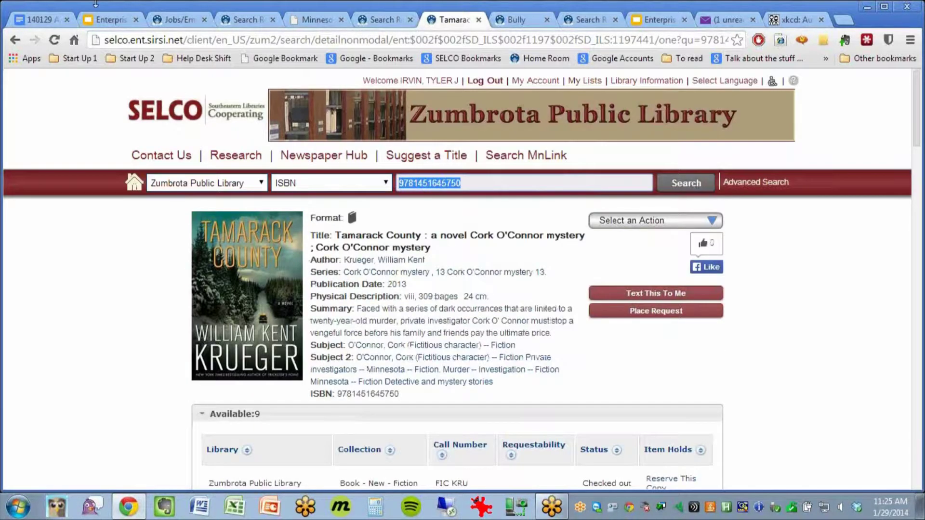
click(172, 20)
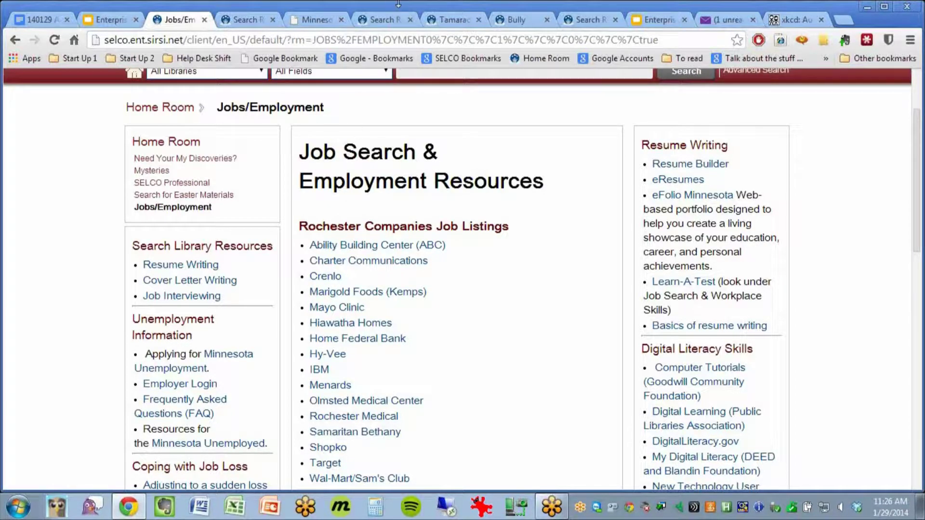
Step: Check the unemployment, cover letters, Tamarack County, Bully DVD and resume tabs, then load the catalog home page
click(308, 21)
click(393, 22)
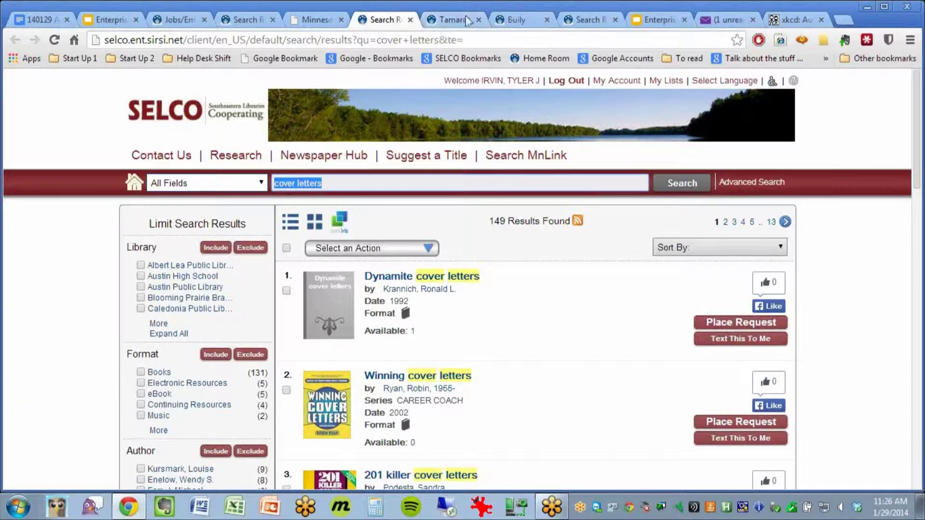
click(435, 22)
click(528, 22)
click(386, 19)
click(318, 19)
click(250, 18)
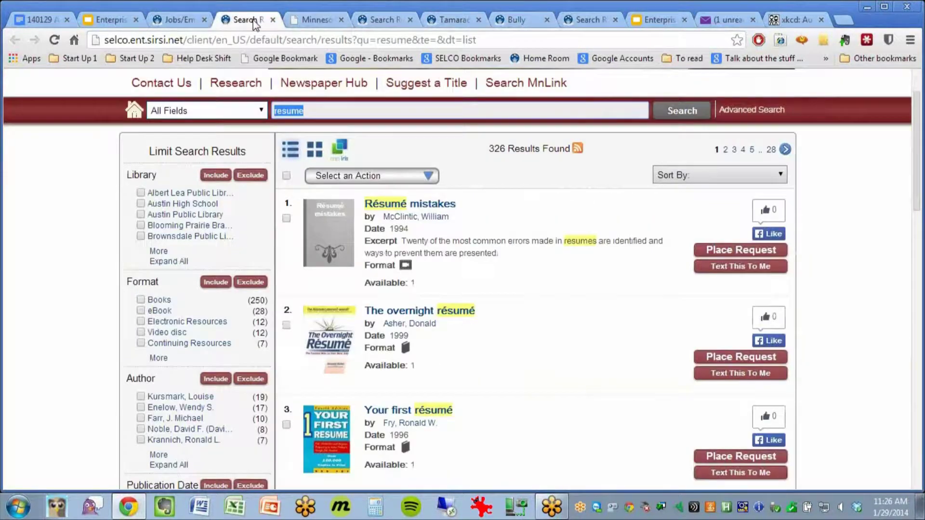
click(359, 23)
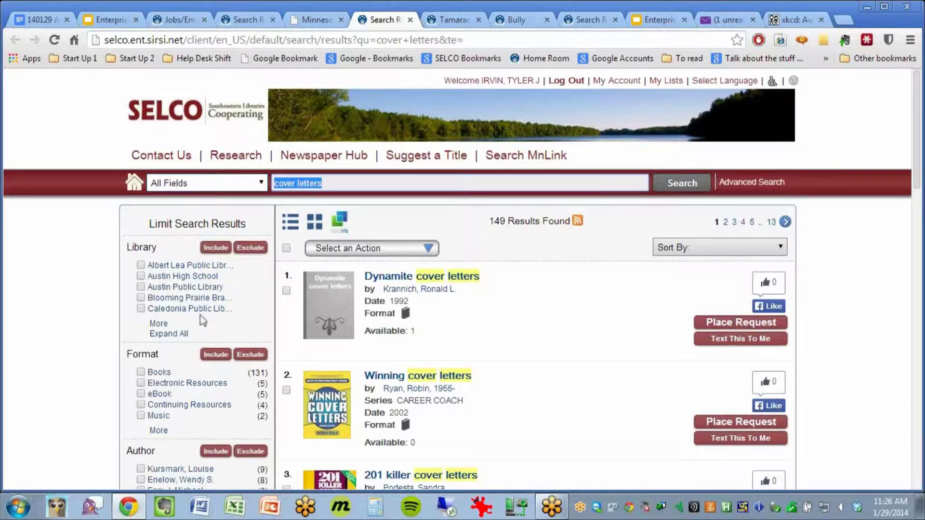
click(134, 183)
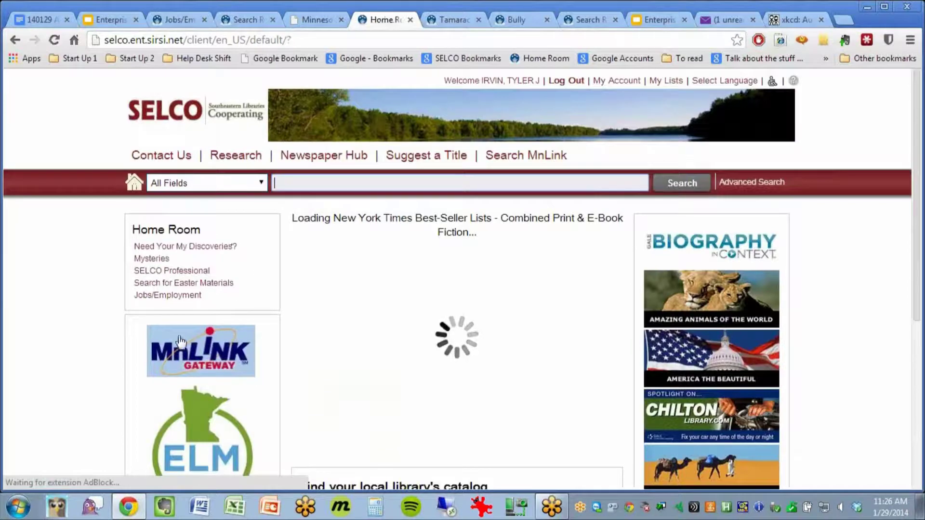
Step: From the Mysteries page, open the Sookie Stackhouse, True Blood and Sherlock Holmes searches in new tabs
scroll(176, 212, down, 1)
click(175, 206)
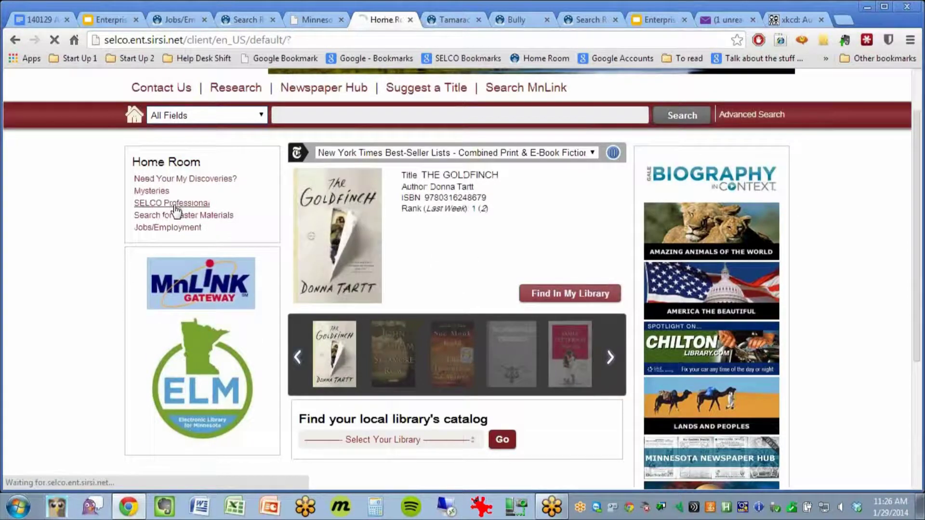
scroll(166, 307, down, 2)
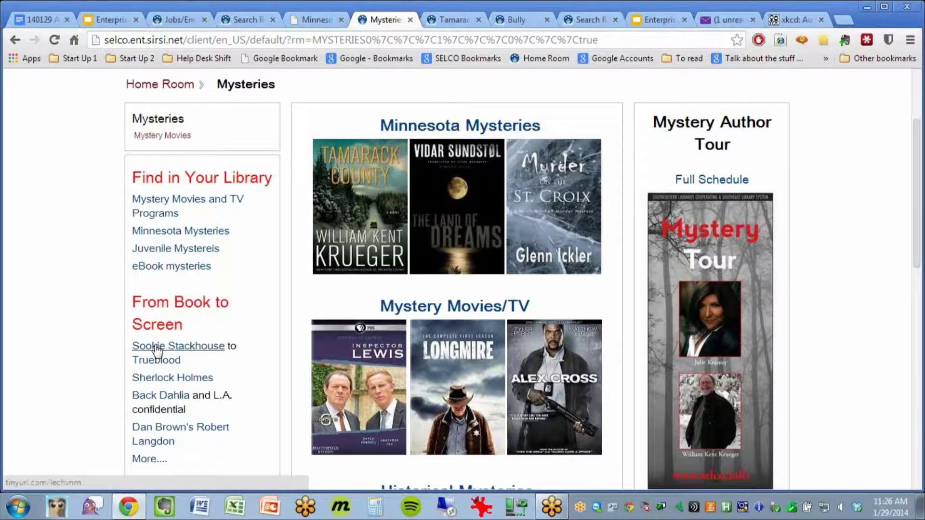
right_click(155, 351)
click(215, 170)
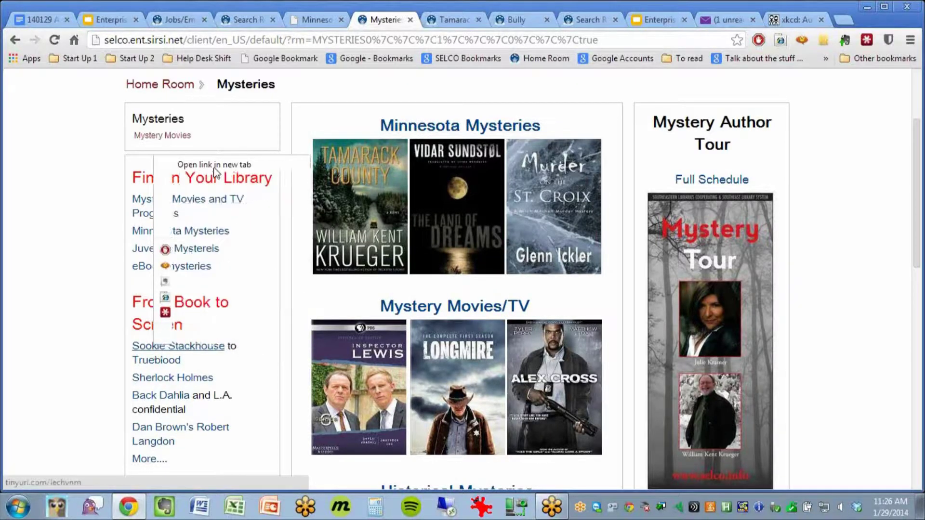
right_click(175, 359)
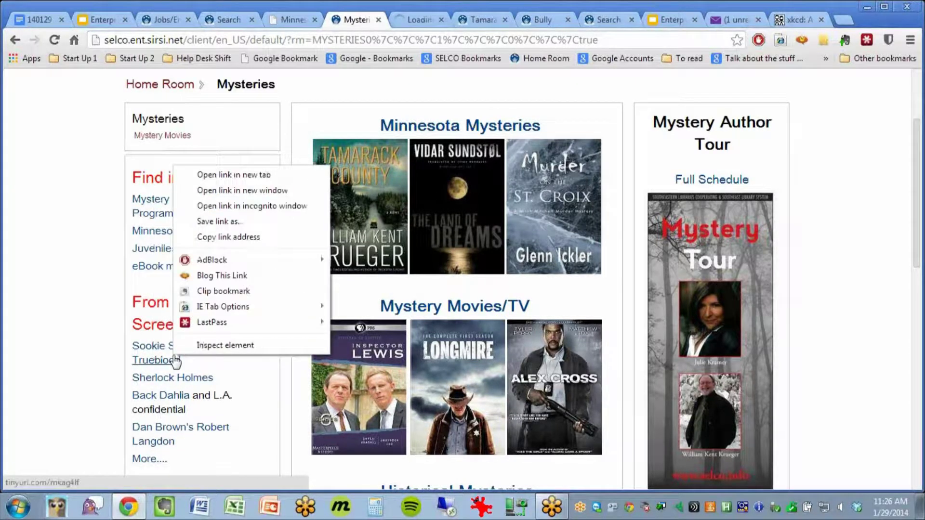
click(234, 176)
click(215, 375)
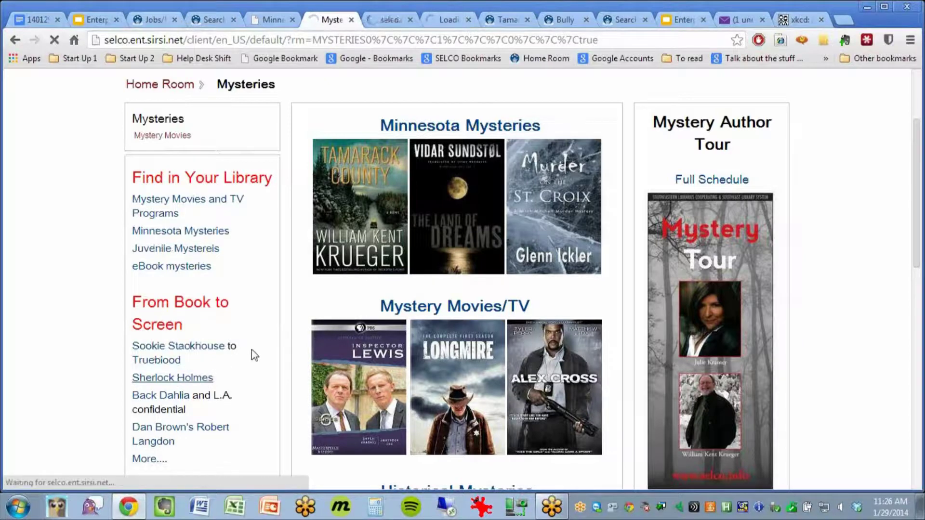
Step: Review each tab's results, browsing the 668-result Sherlock Holmes search, and finish on the unemployment site
click(388, 19)
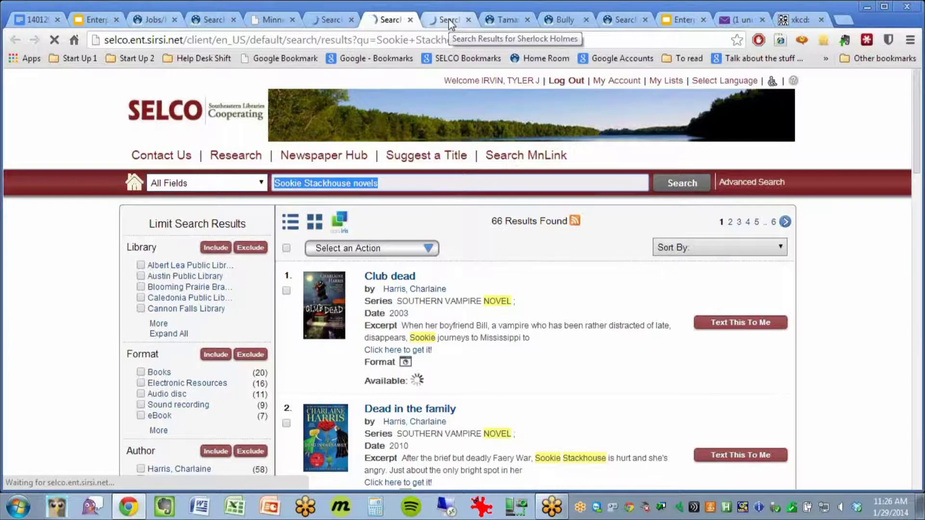
click(448, 22)
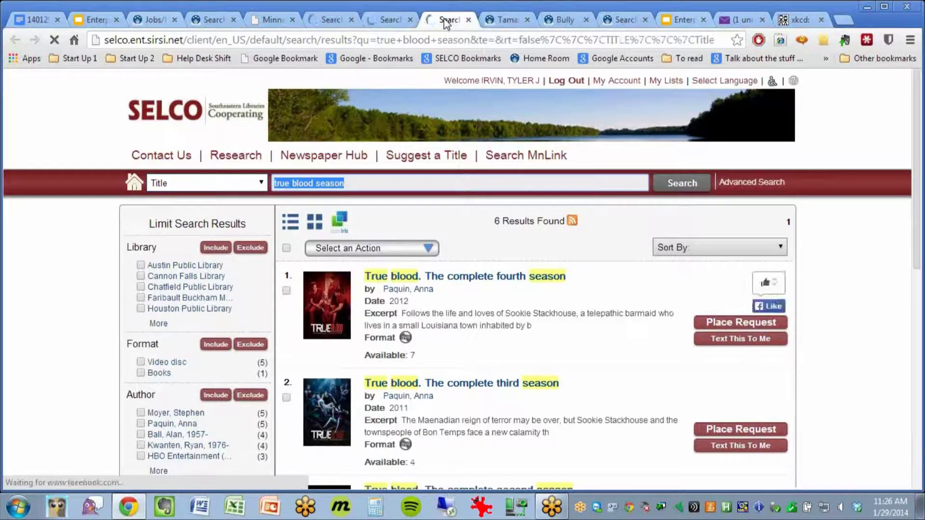
click(275, 19)
click(332, 19)
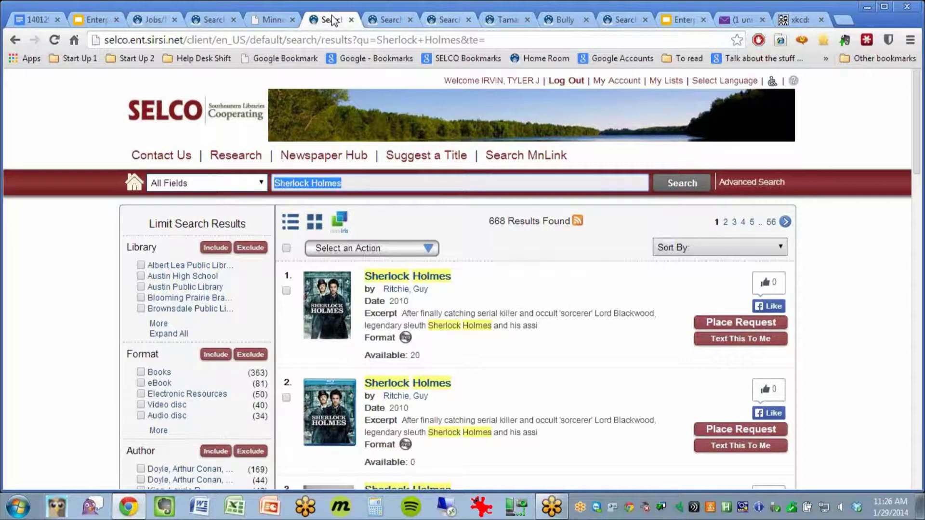
scroll(459, 234, down, 4)
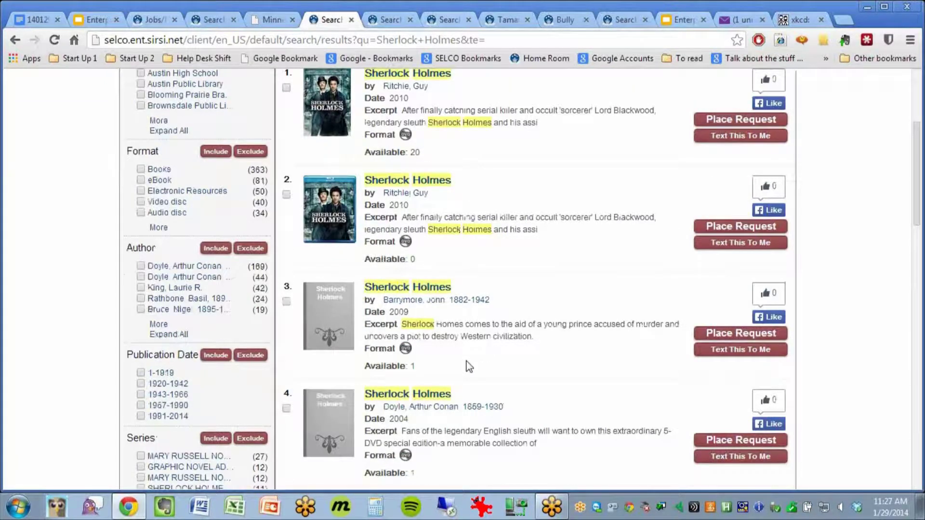
scroll(469, 366, down, 4)
scroll(453, 354, down, 5)
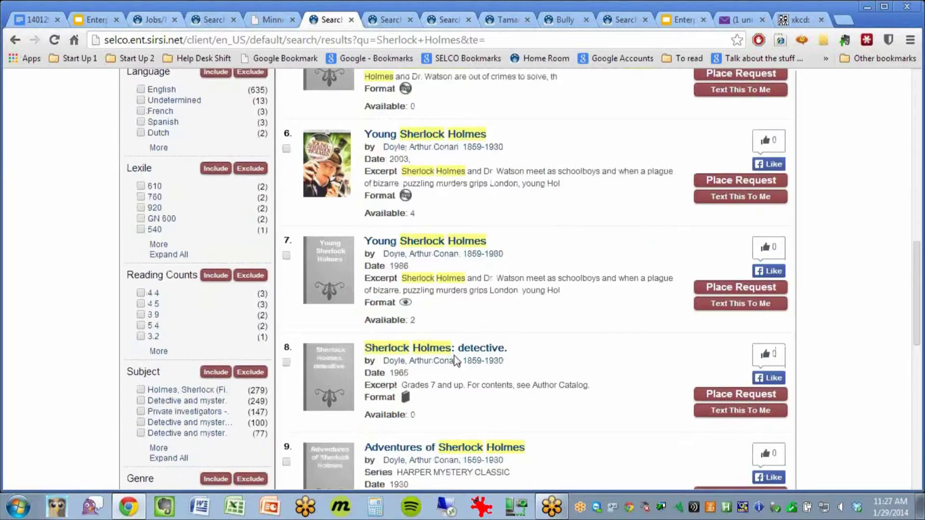
scroll(467, 343, down, 5)
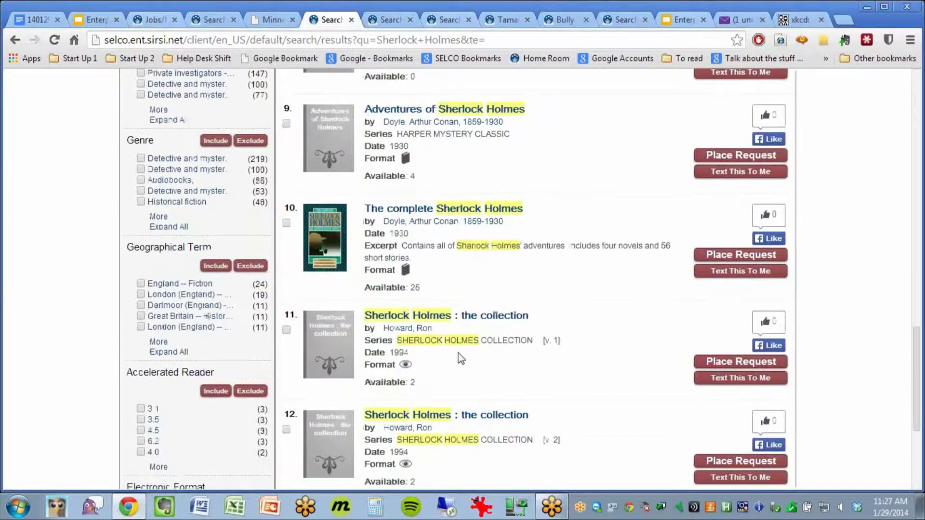
click(261, 21)
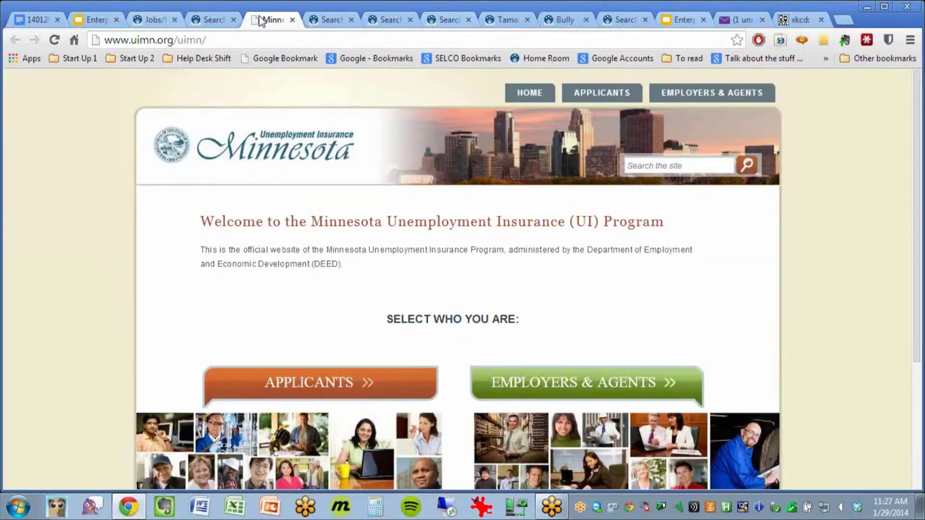
Step: Look at the 326-result resume search, then switch back to the Jobs/Employment page
click(218, 20)
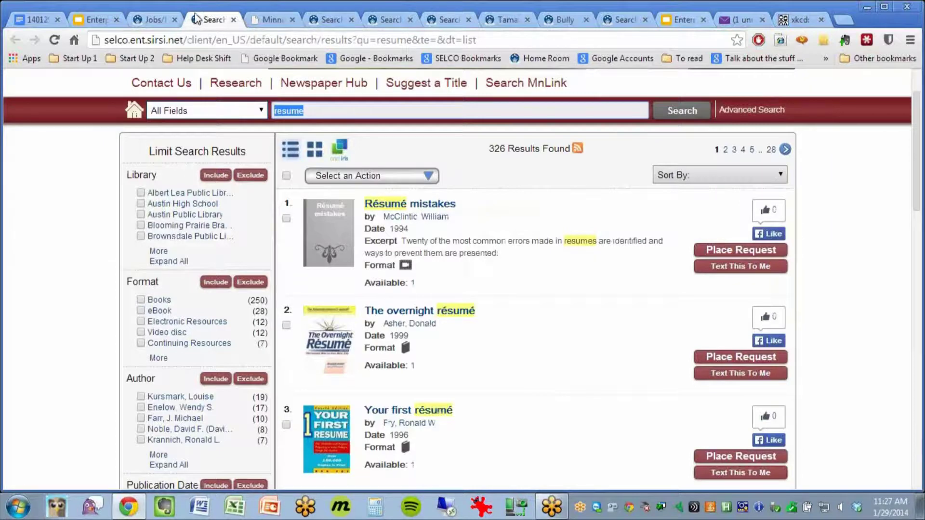
click(151, 20)
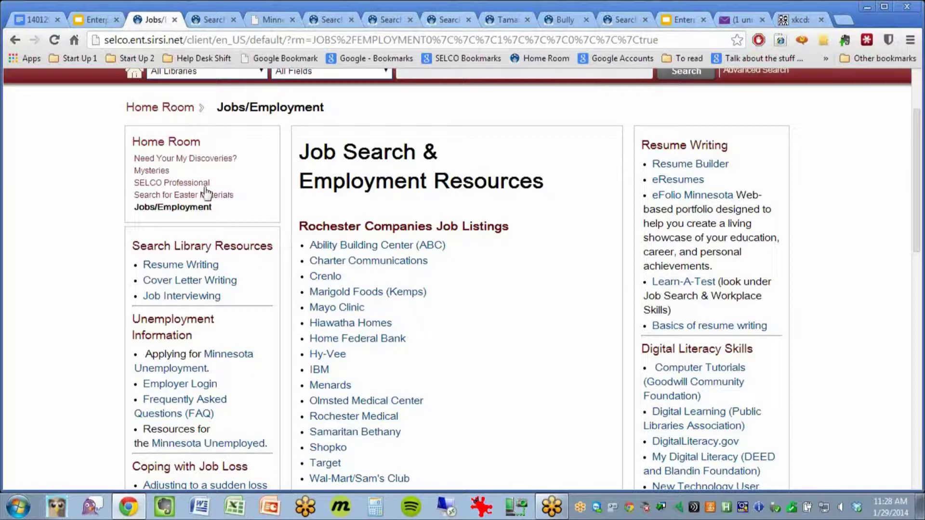
Step: Return to the SELCO catalog home page using the house icon beside the library dropdown
scroll(108, 225, up, 3)
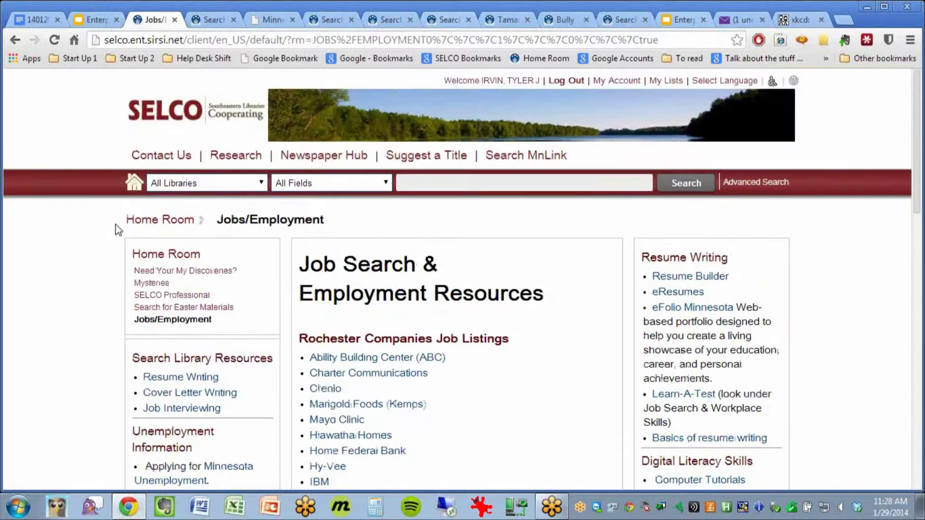
click(137, 192)
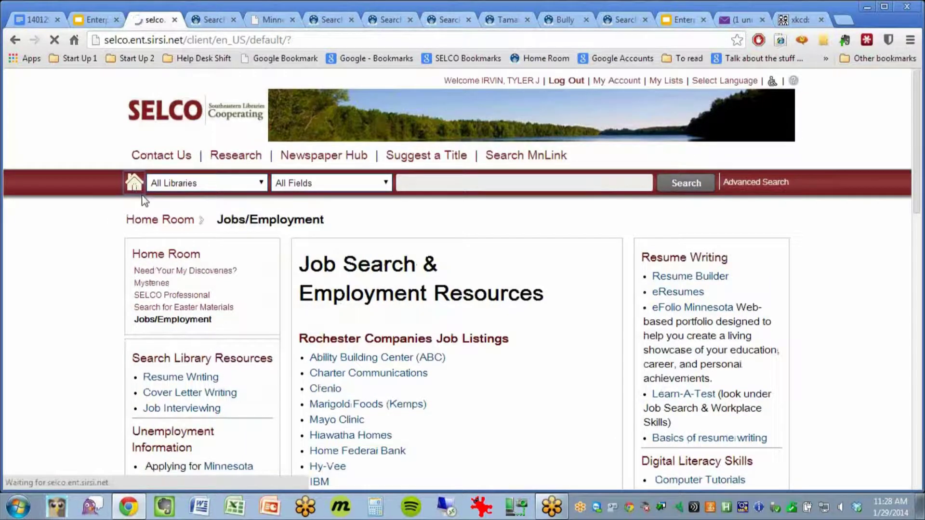